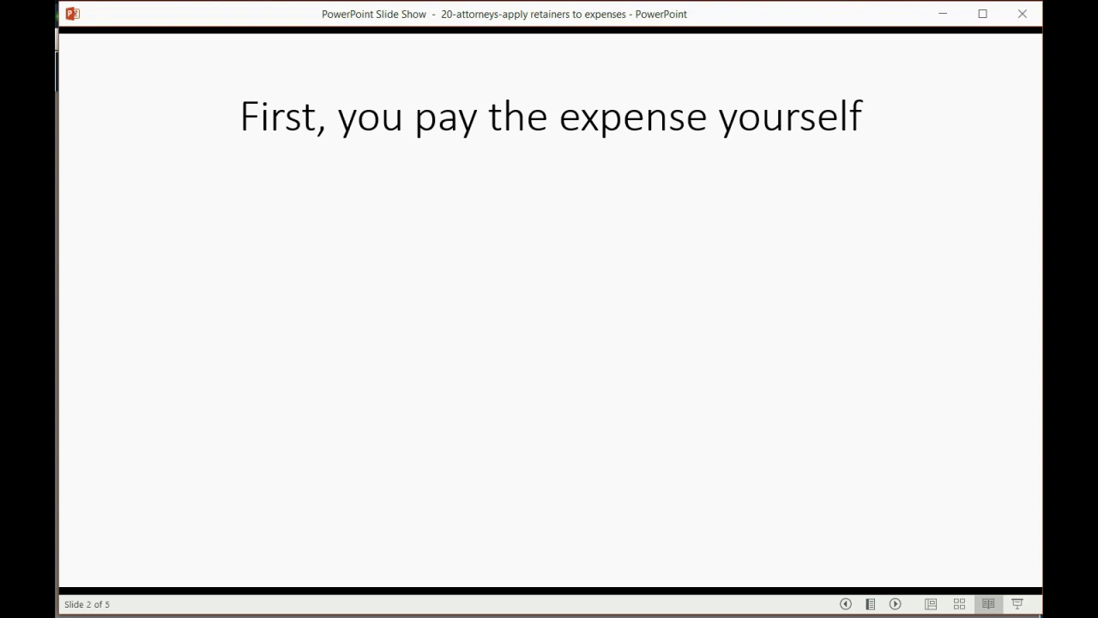
- Reveal slide 2's two red bullets on marking the expense billable and checking Preferences defaults
key(space)
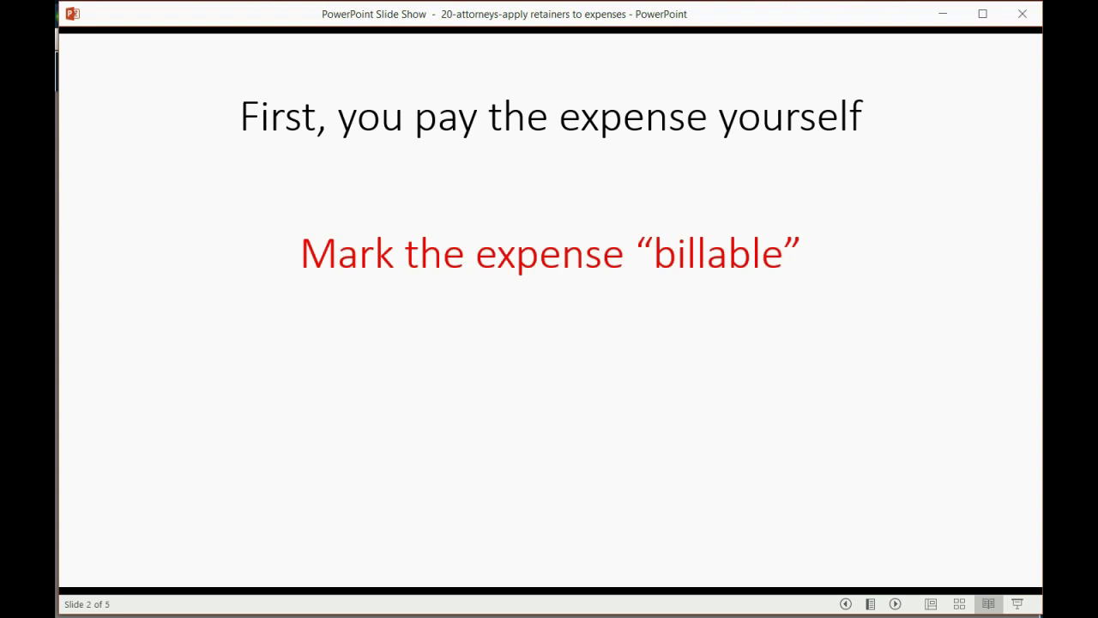
key(Right)
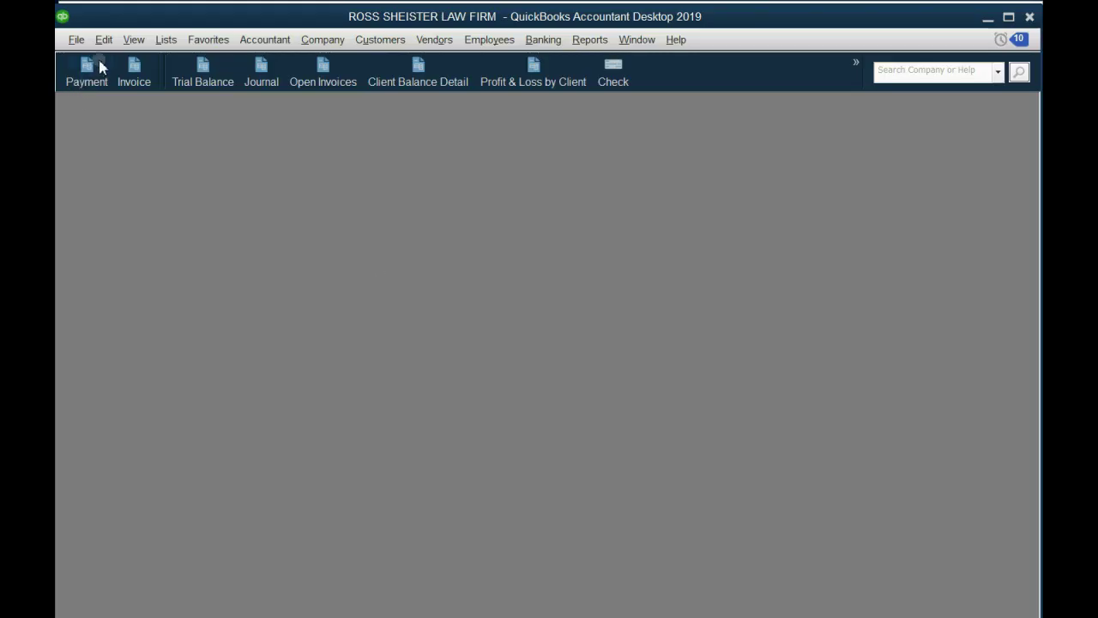
- Open Edit > Preferences to the Time & Expenses category's Company Preferences tab
click(103, 39)
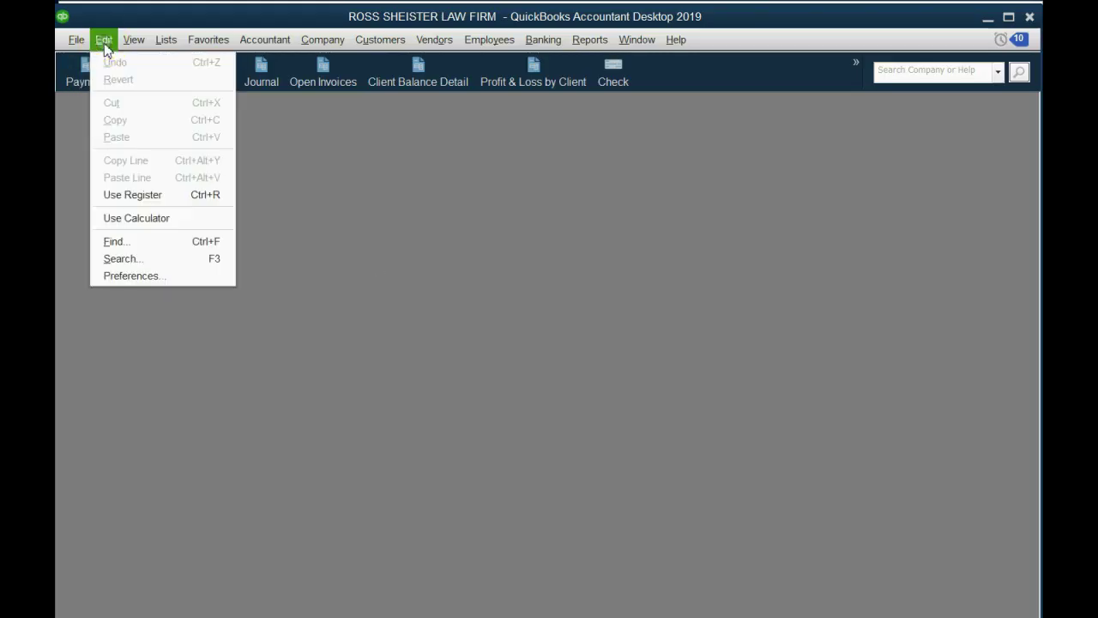
click(127, 275)
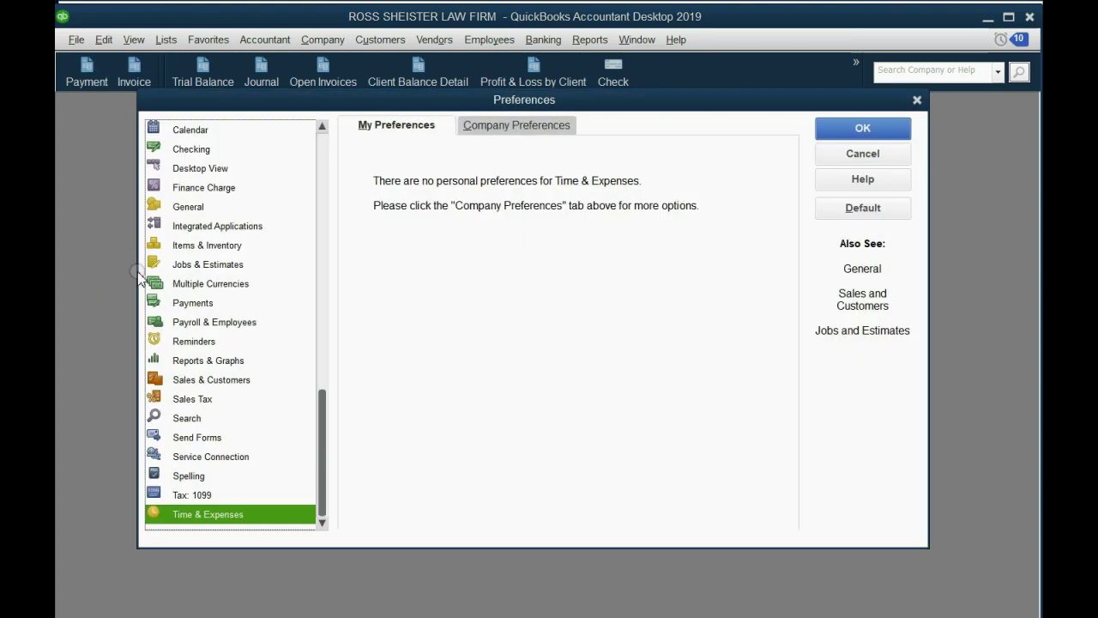
click(176, 246)
click(185, 206)
click(198, 341)
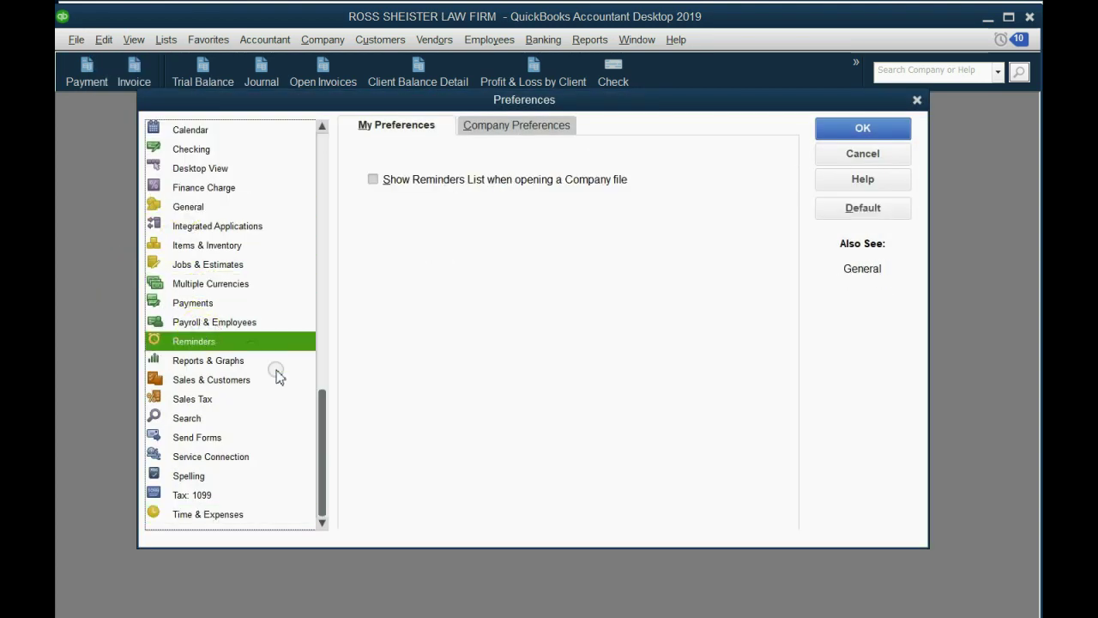
drag(322, 415, 304, 444)
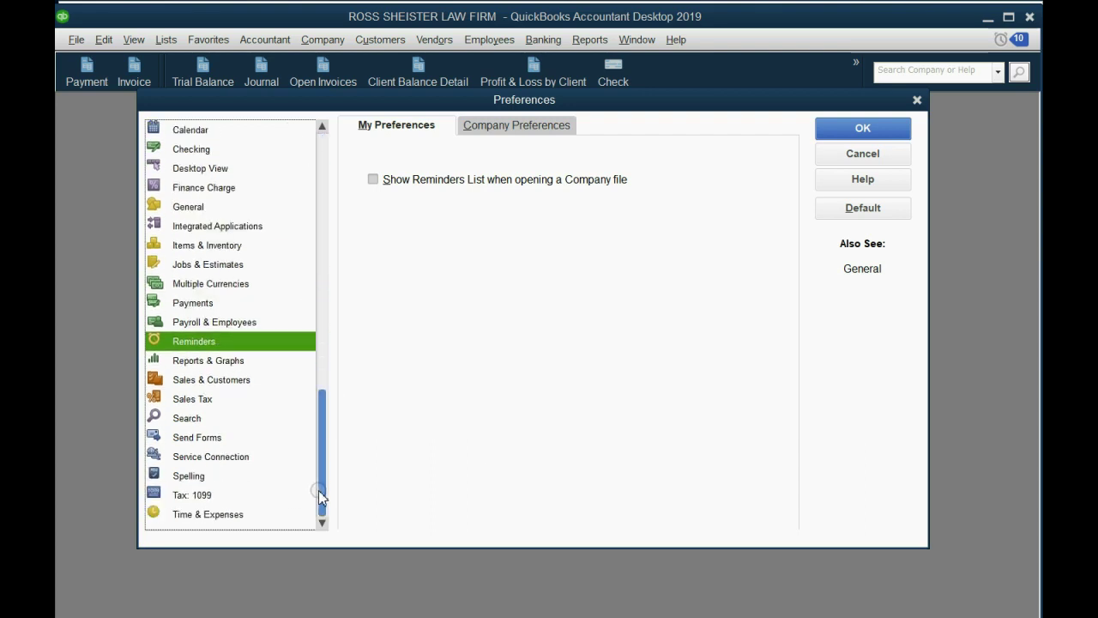
click(196, 519)
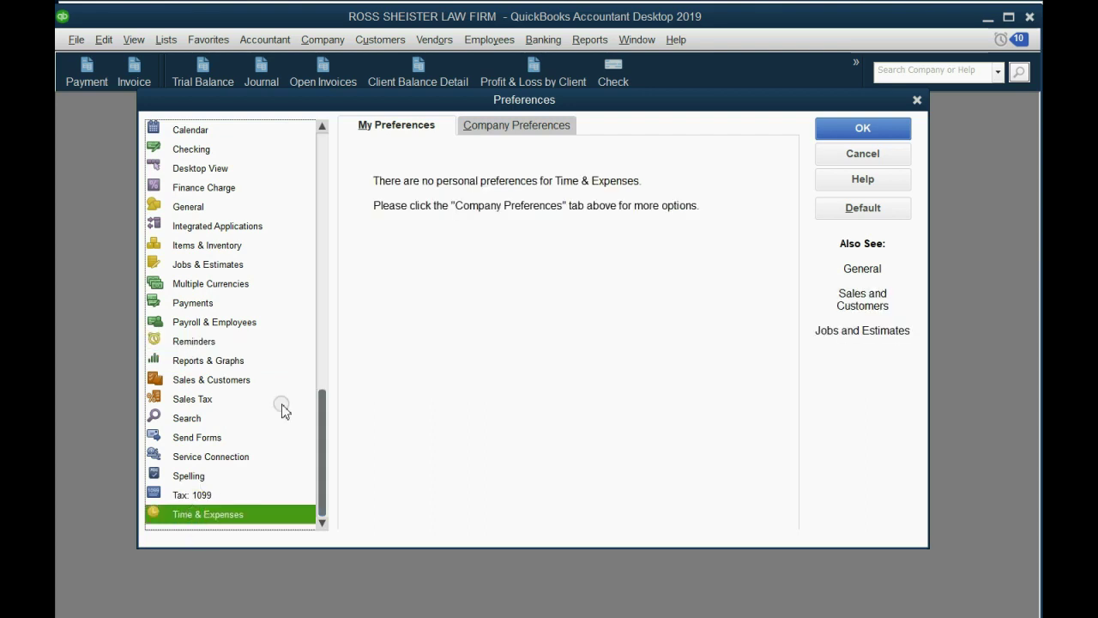
click(494, 129)
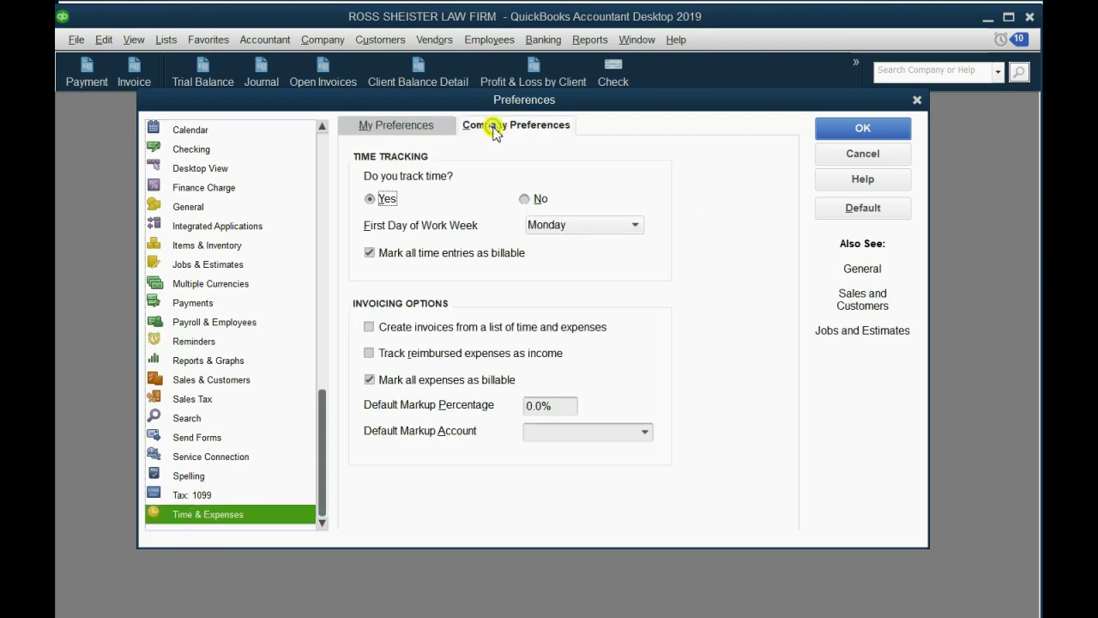
- Uncheck 'Mark all expenses as billable' under Invoicing Options and save the preferences
click(369, 381)
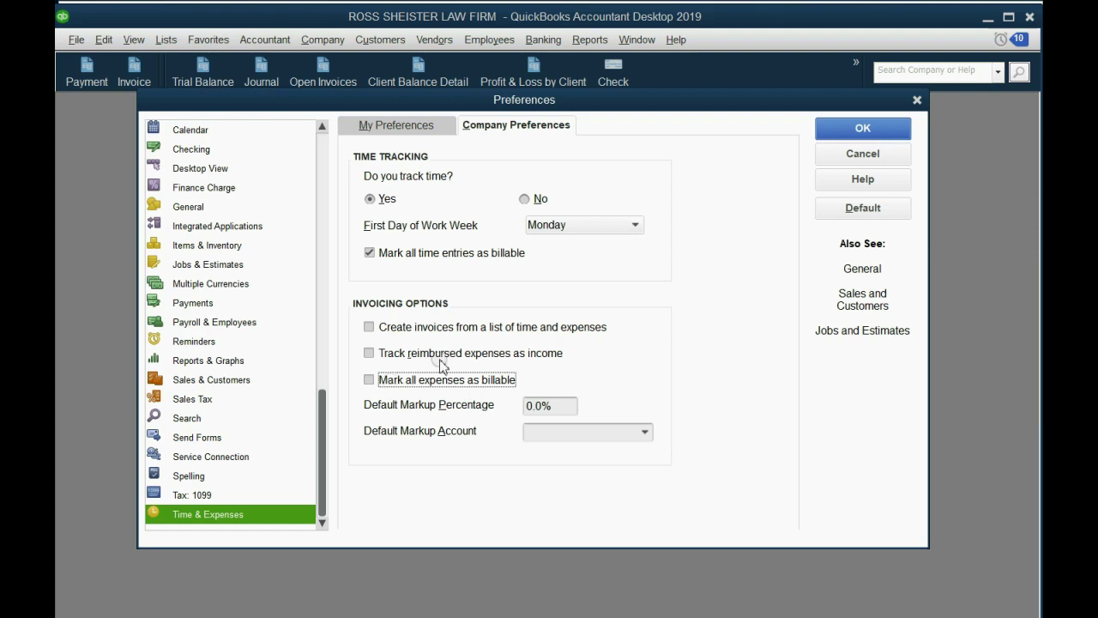
click(830, 138)
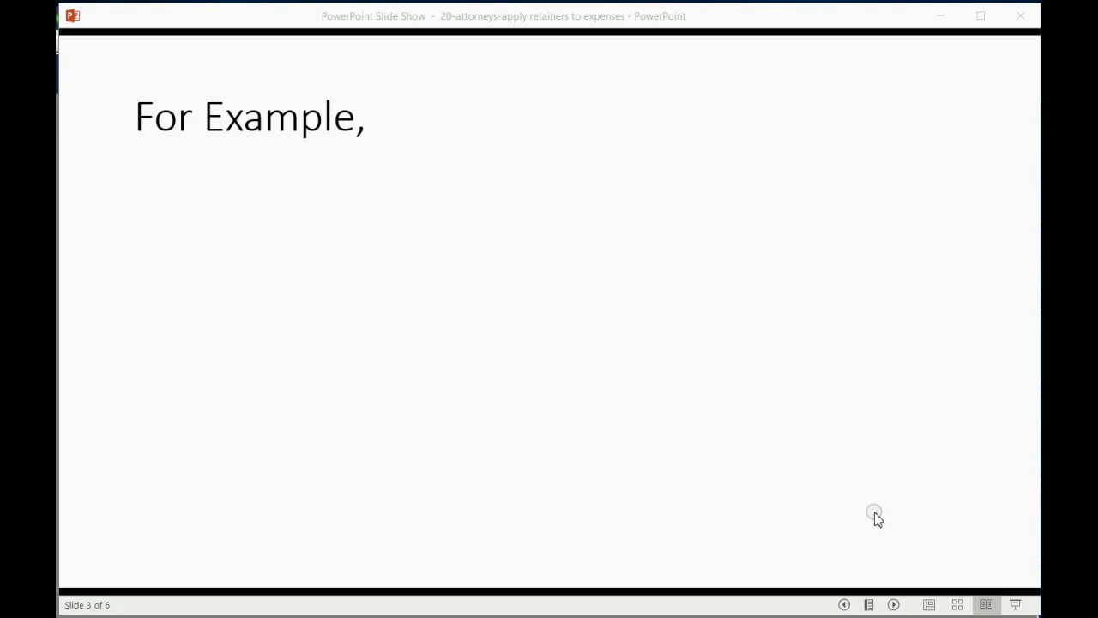
- Reveal both April 1 repair payment bullets, then advance to slide 4, 'What will Happen?'
click(875, 518)
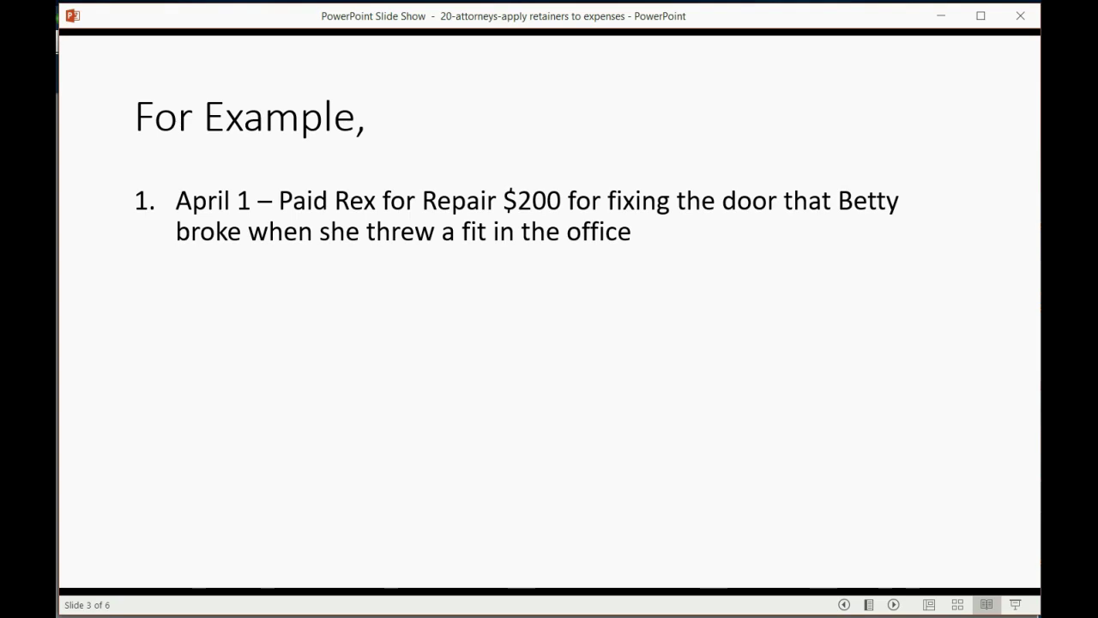
key(Right)
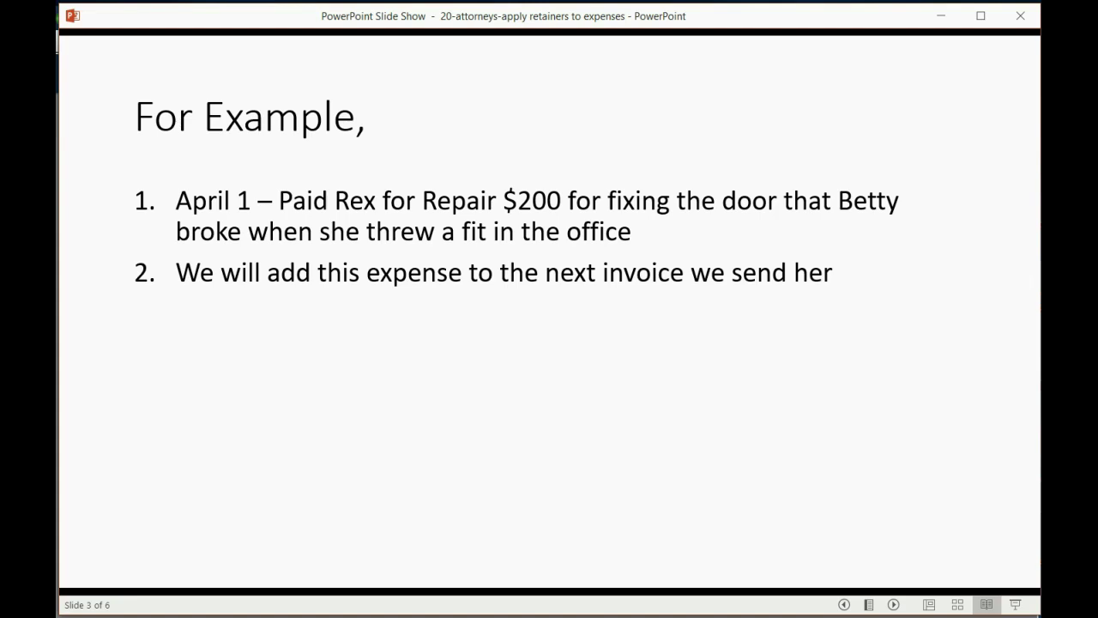
key(Right)
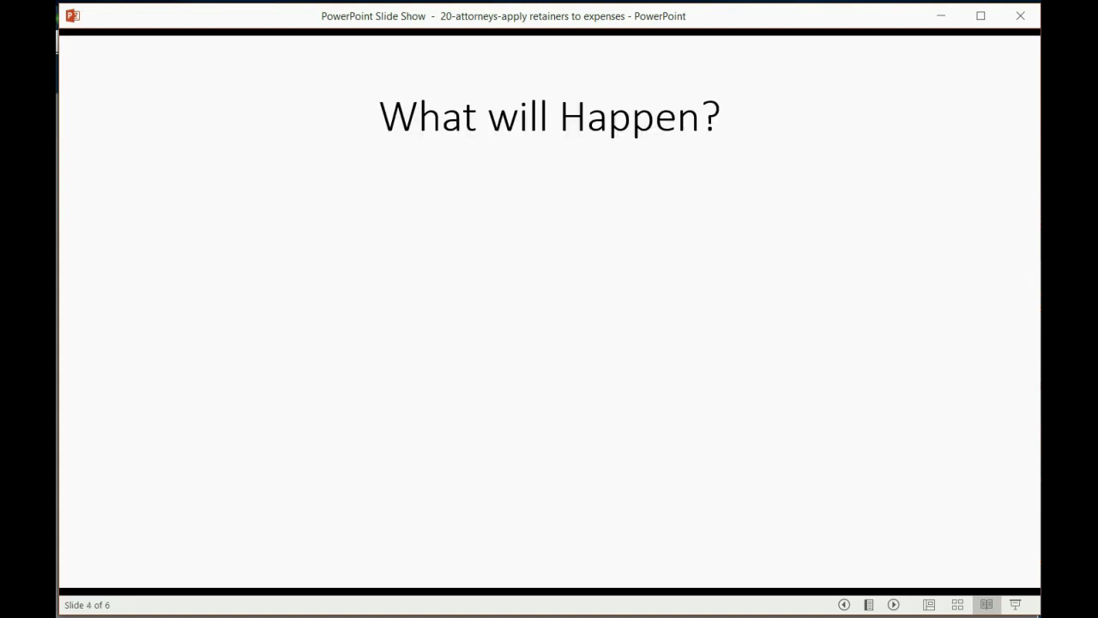
- Reveal that repair expense rises when paid and falls when billed, then advance to slide 5
key(Right)
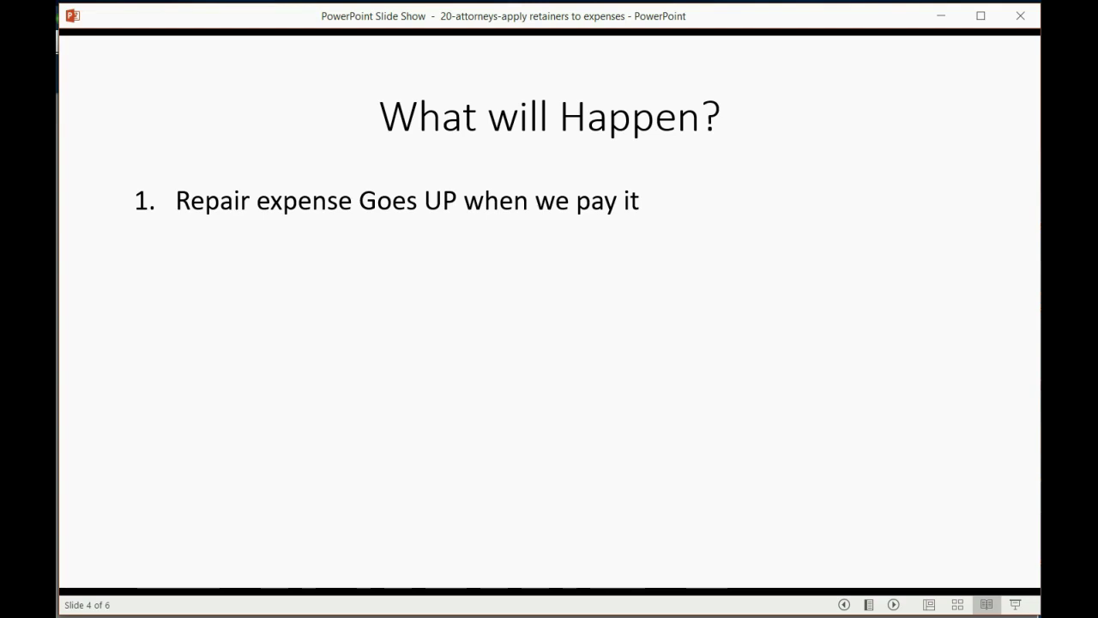
key(Right)
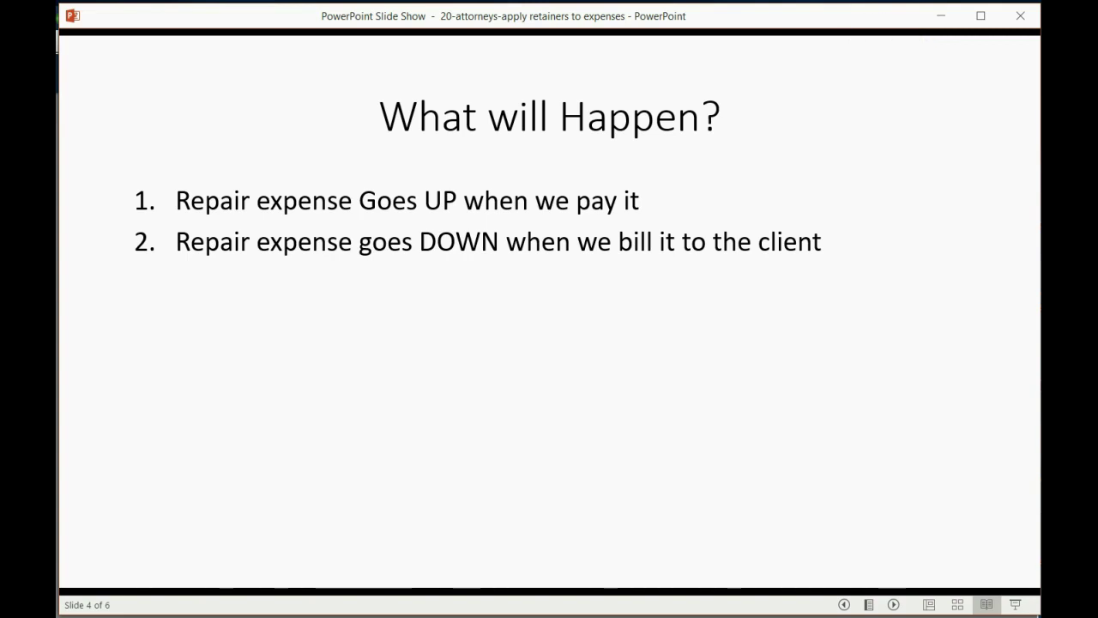
key(Right)
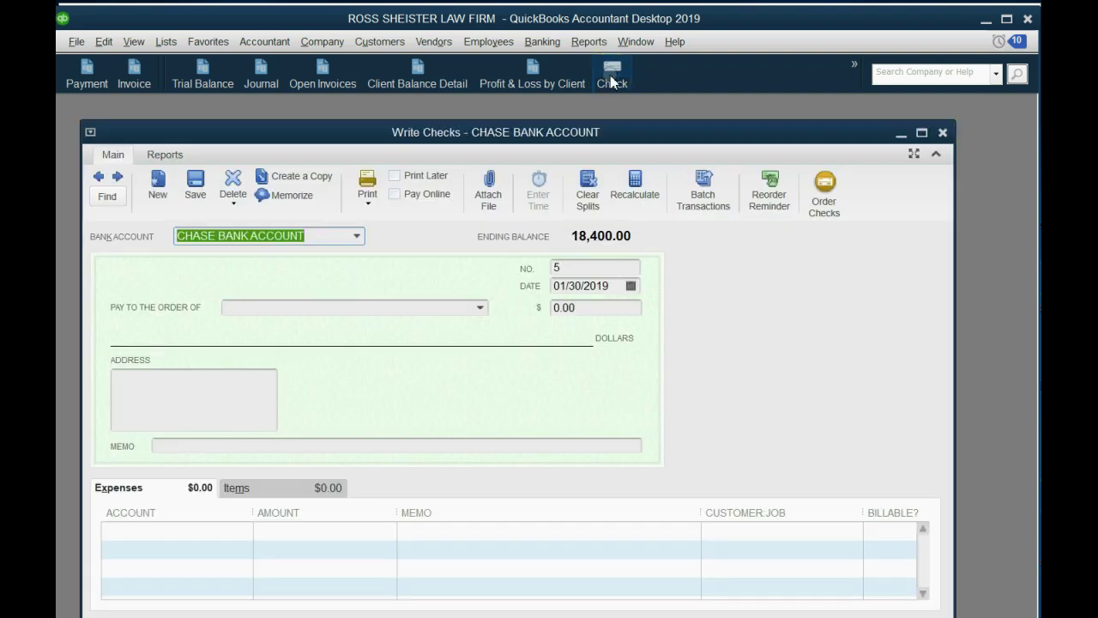
- Set the Chase Bank check date to 04/01/2017 using the calendar
click(631, 286)
click(690, 312)
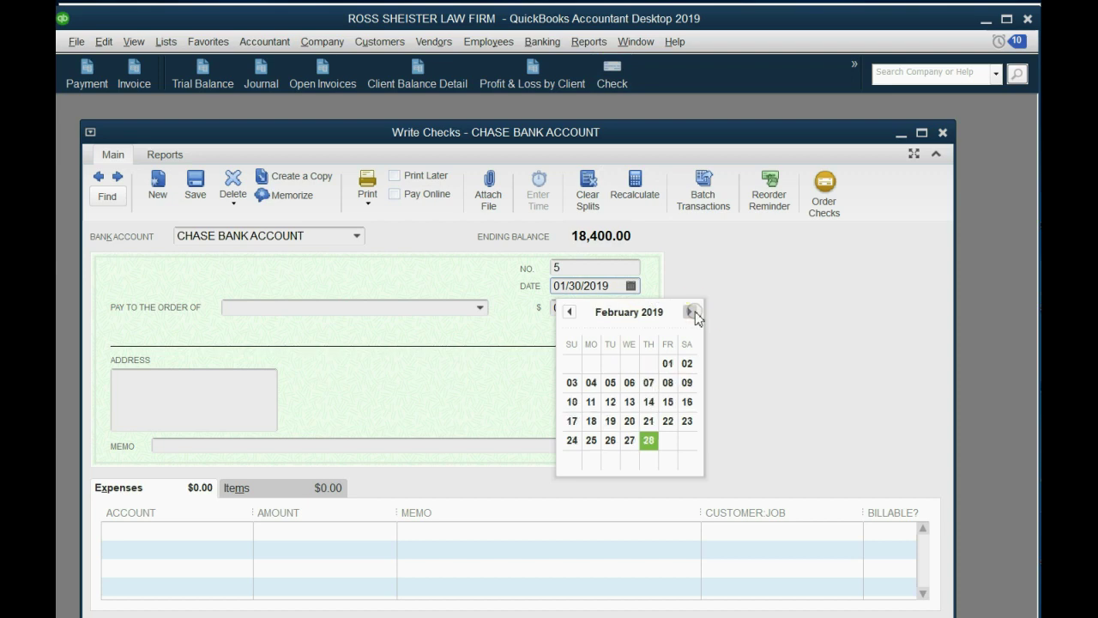
click(690, 312)
click(690, 312)
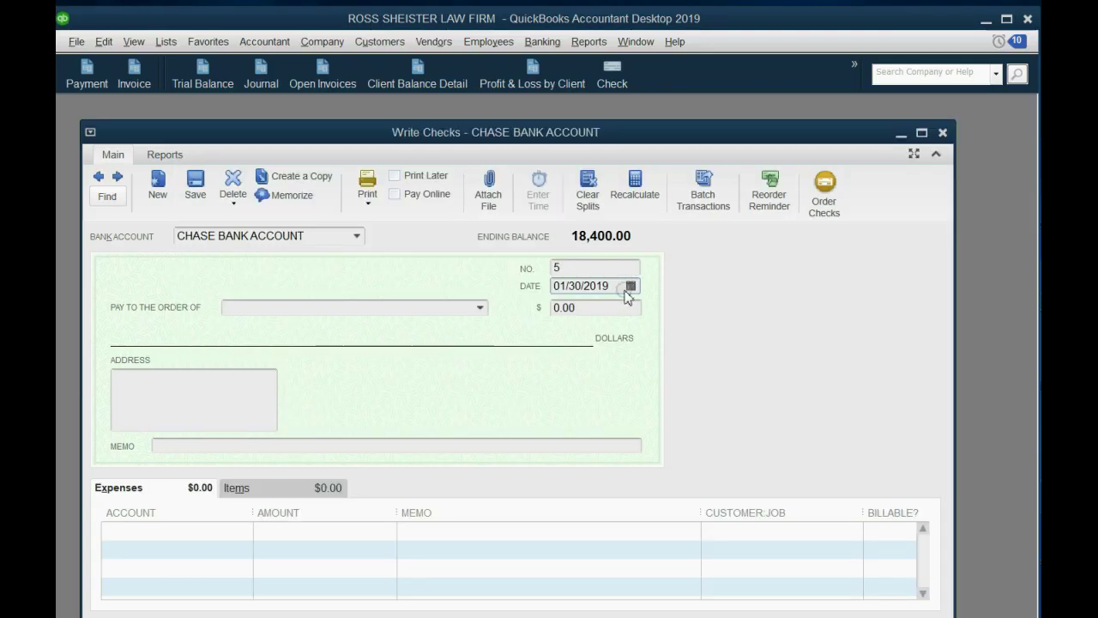
click(640, 286)
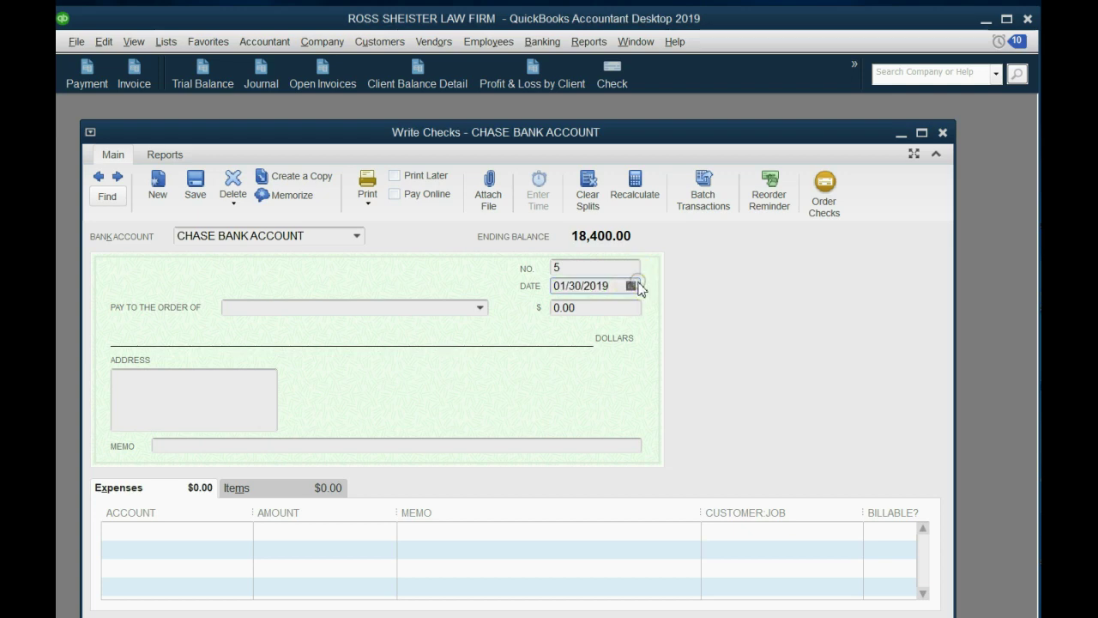
click(631, 285)
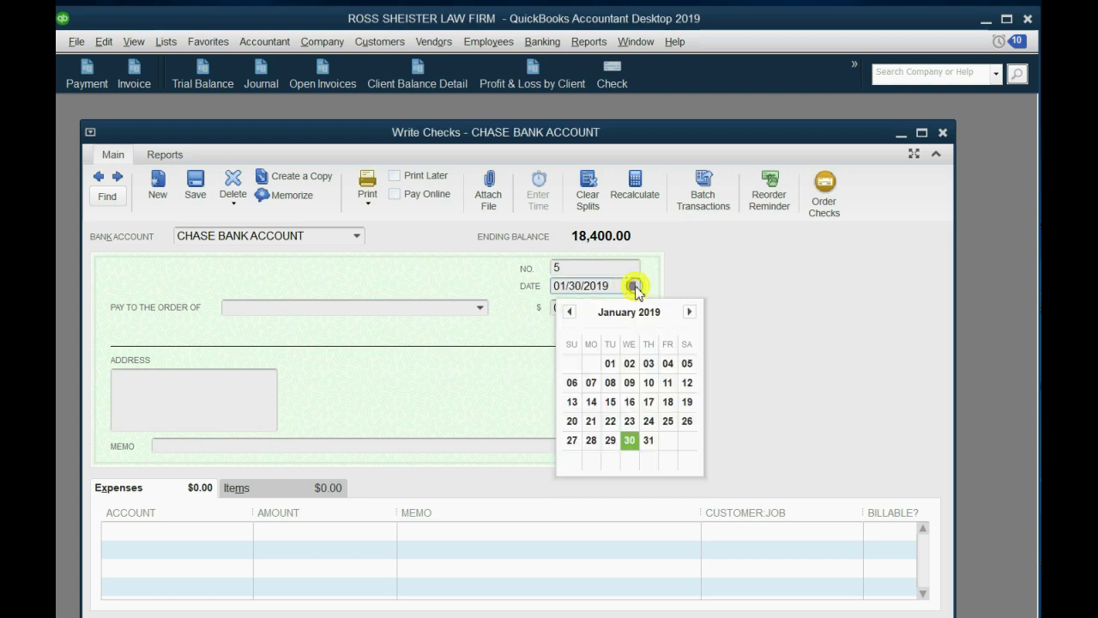
click(688, 312)
click(687, 312)
click(688, 312)
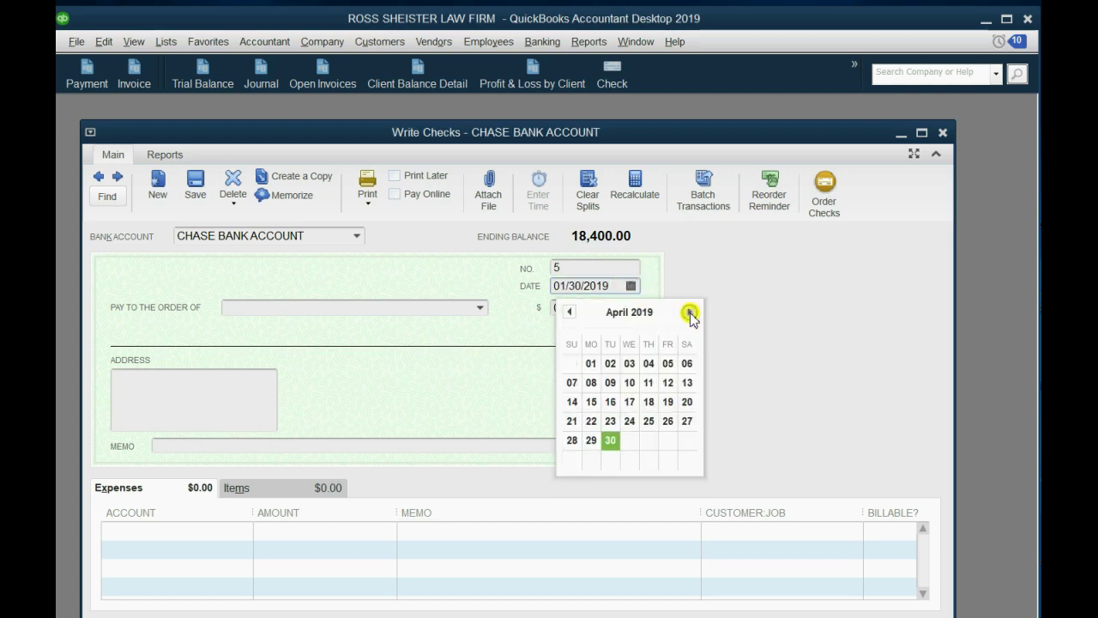
click(592, 363)
click(610, 288)
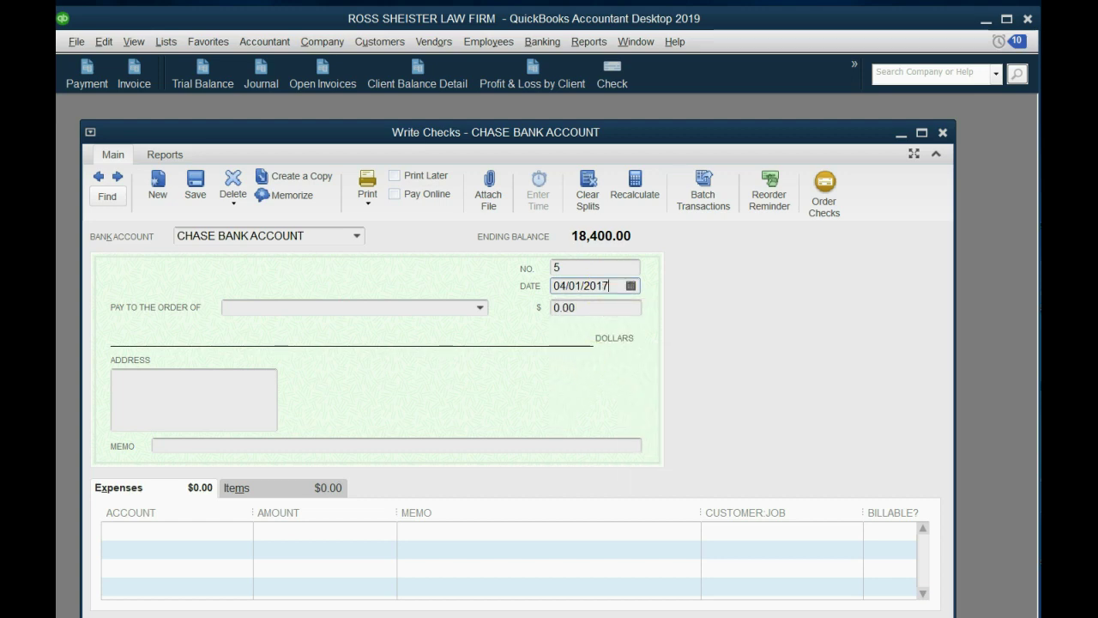
- Mark the check Print Later so its number reads TO PRINT
key(Tab)
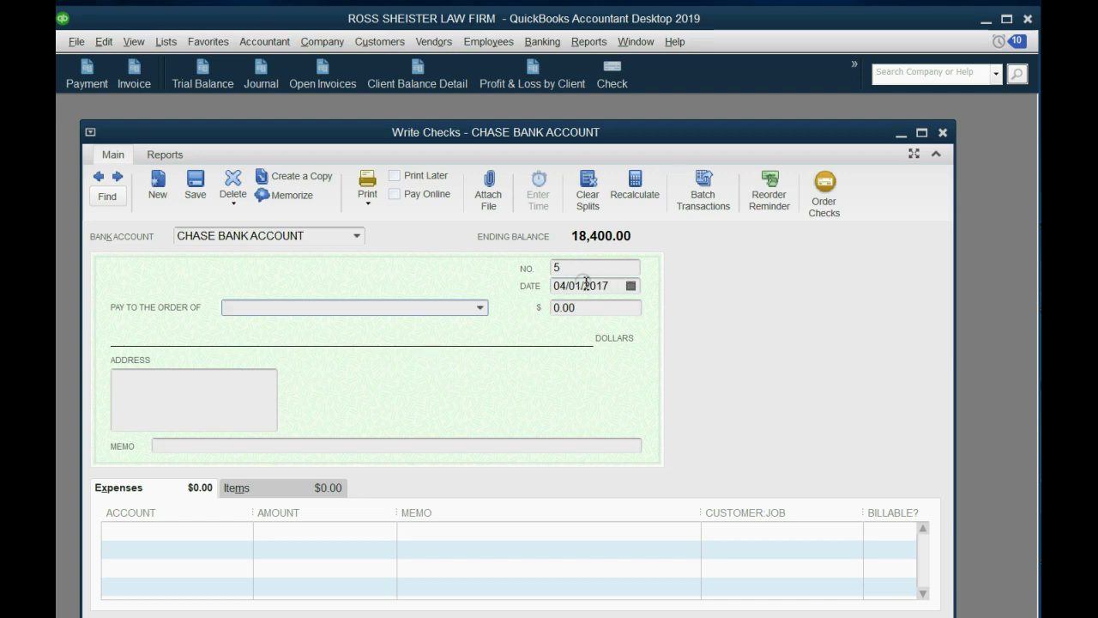
click(394, 176)
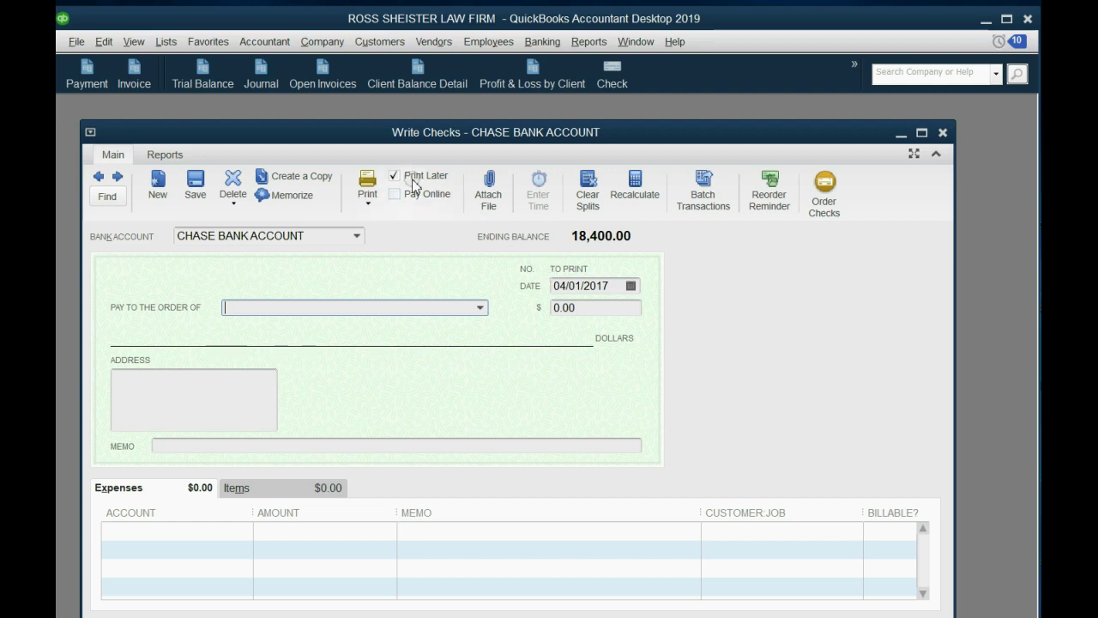
click(480, 307)
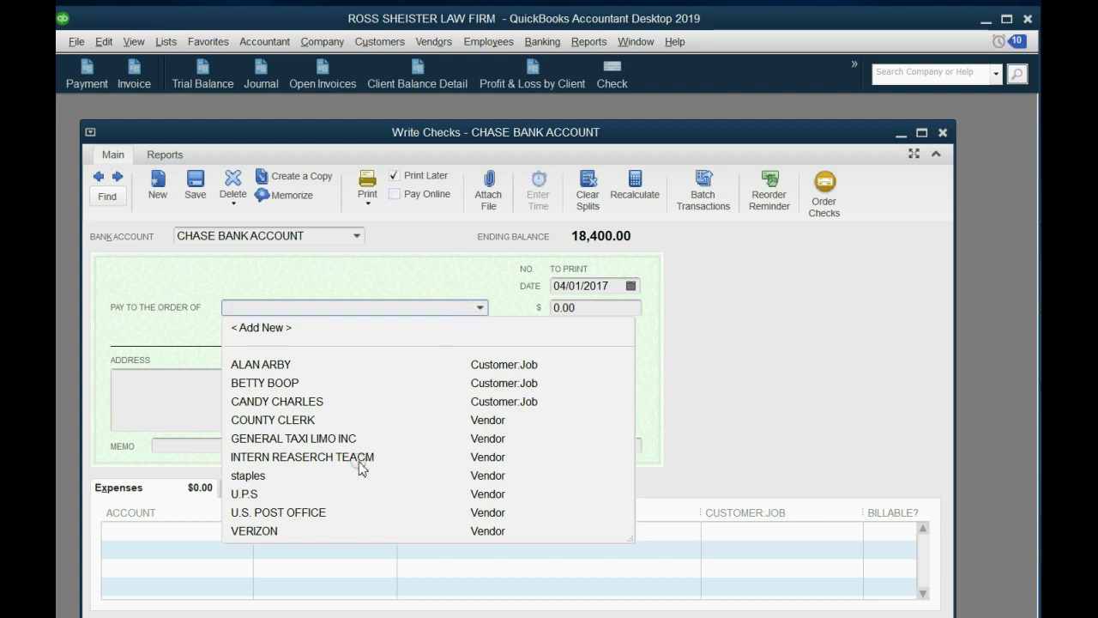
- Add REX REPAIR as a new vendor and make it the check's payee
click(263, 330)
click(508, 348)
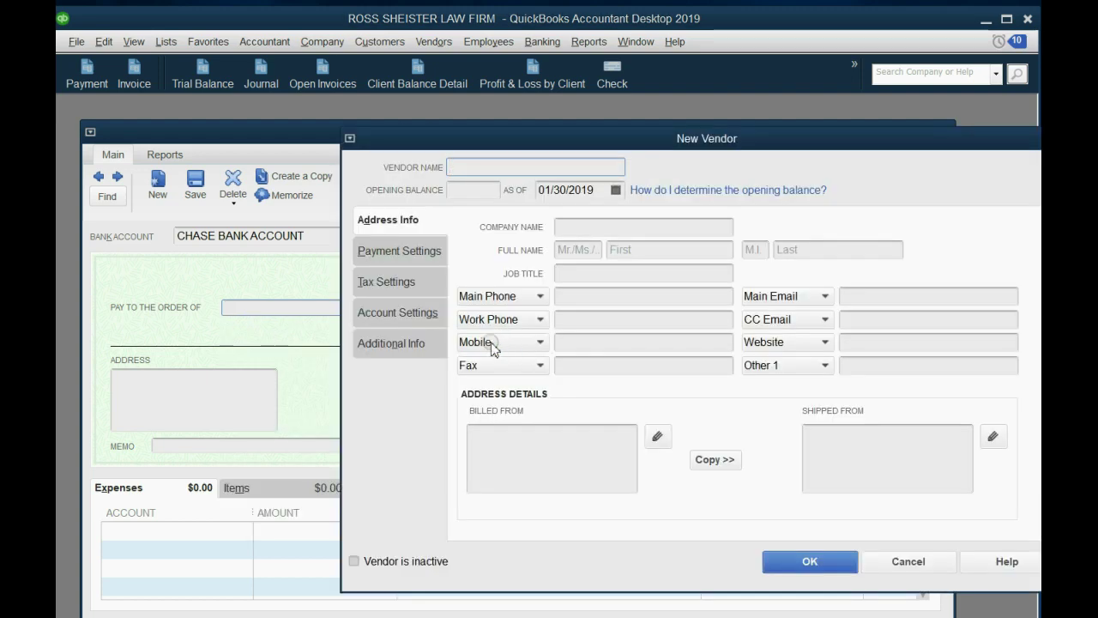
text(REX)
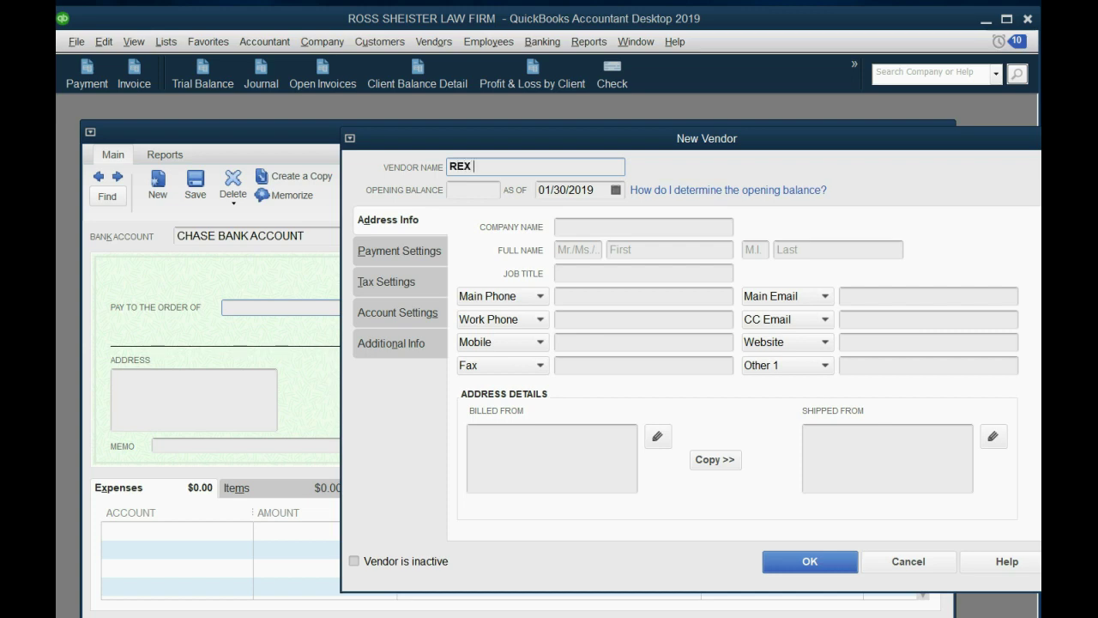
text( REPAIR)
click(822, 568)
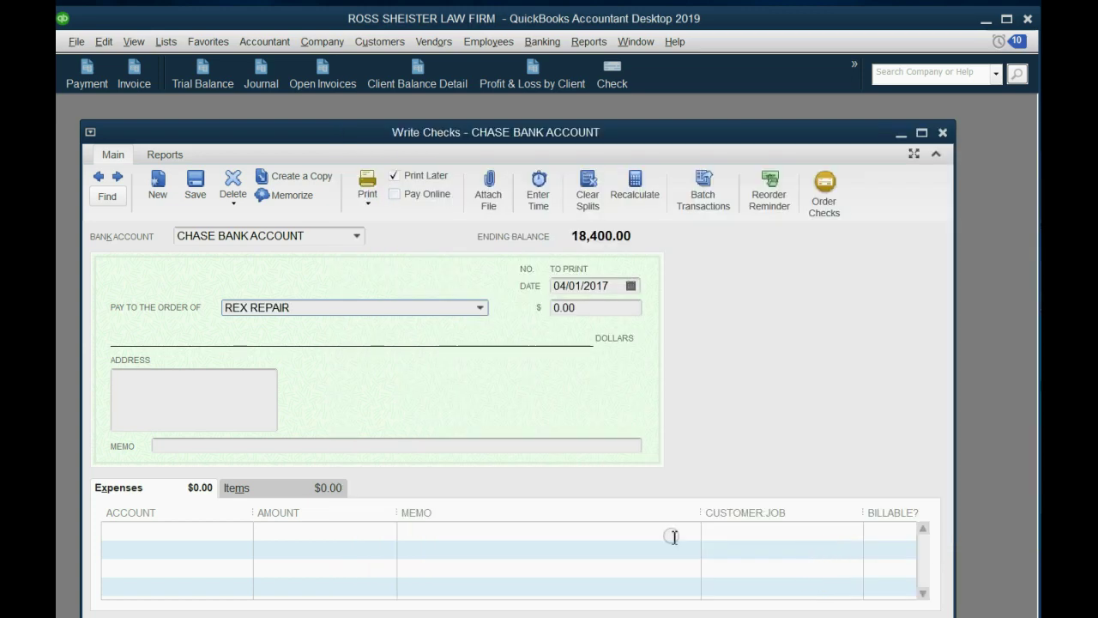
- Create a new Expense account named REPAIR EXPENSE for the first expense line
click(246, 530)
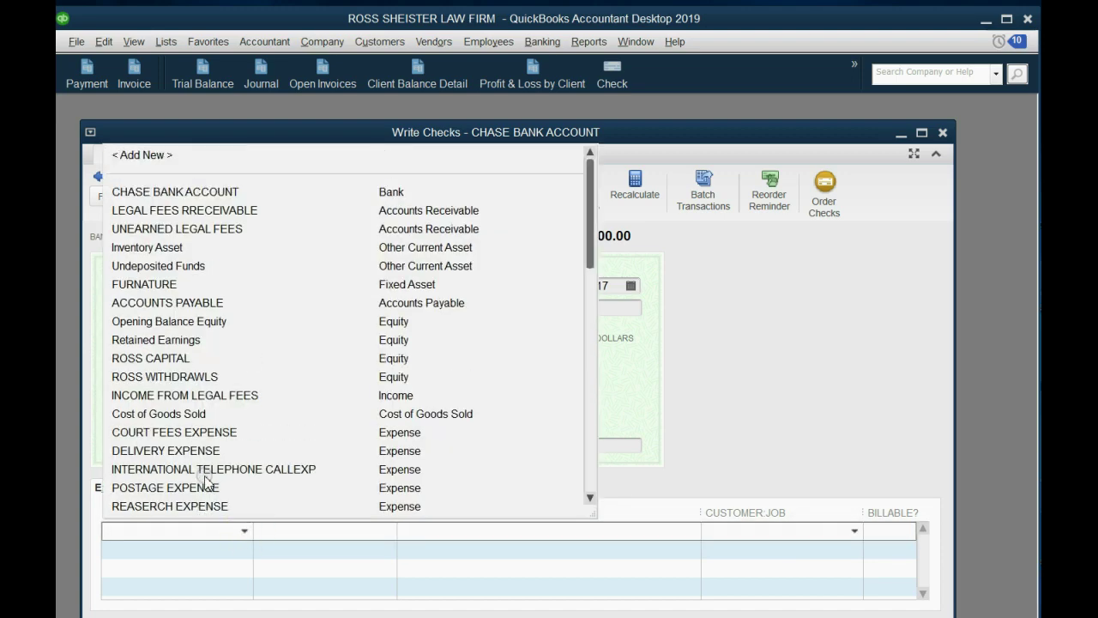
scroll(199, 390, up, 1)
scroll(200, 391, down, 1)
scroll(191, 253, up, 1)
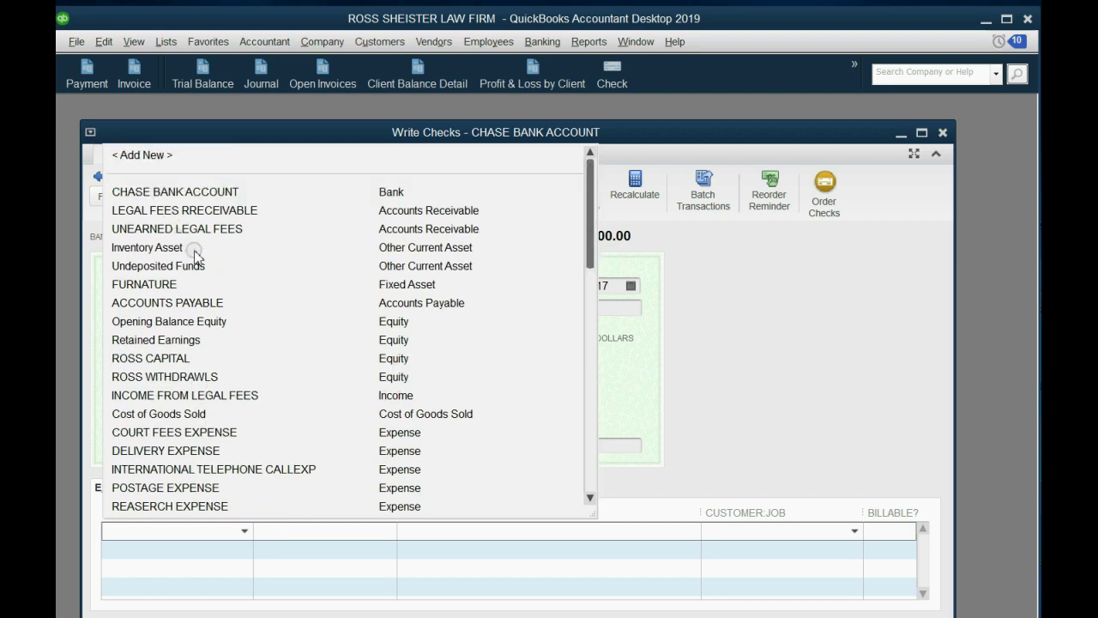
click(155, 158)
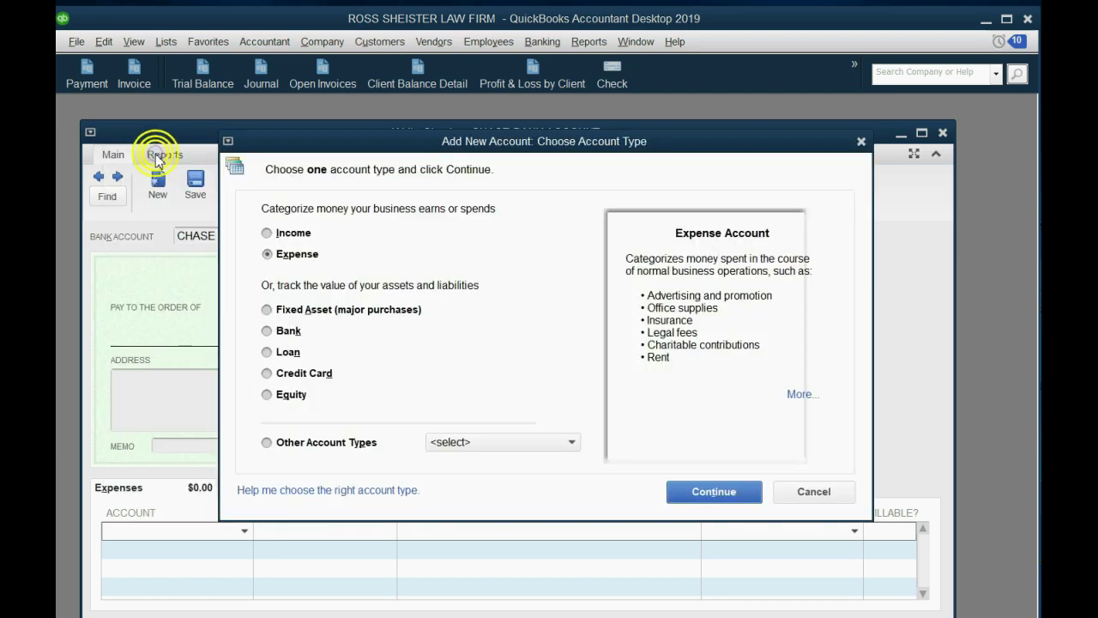
click(820, 491)
click(244, 531)
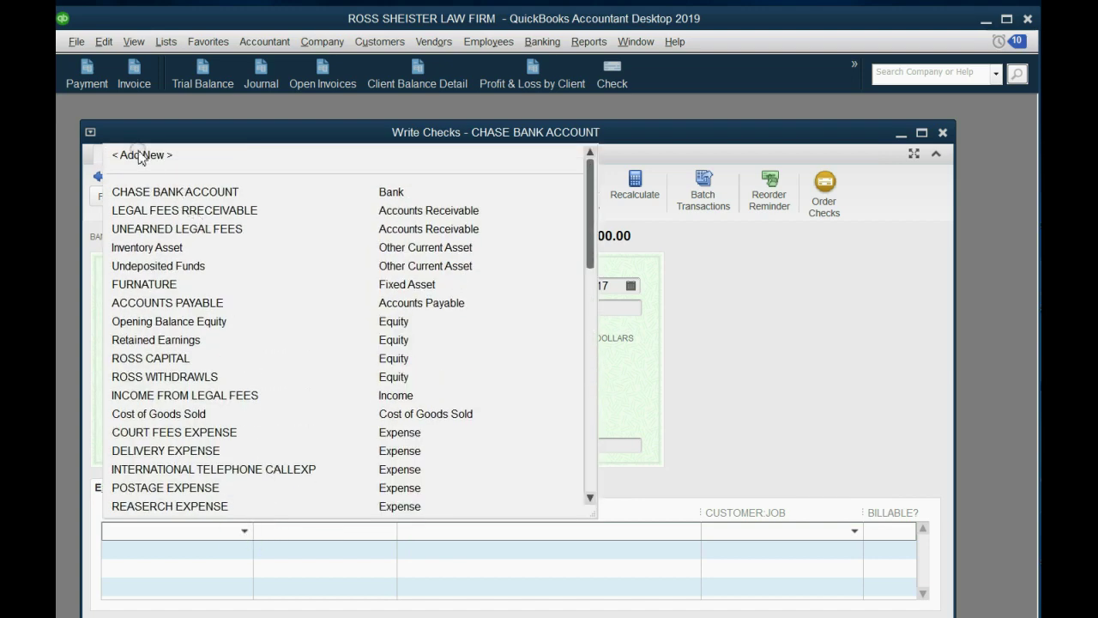
click(140, 155)
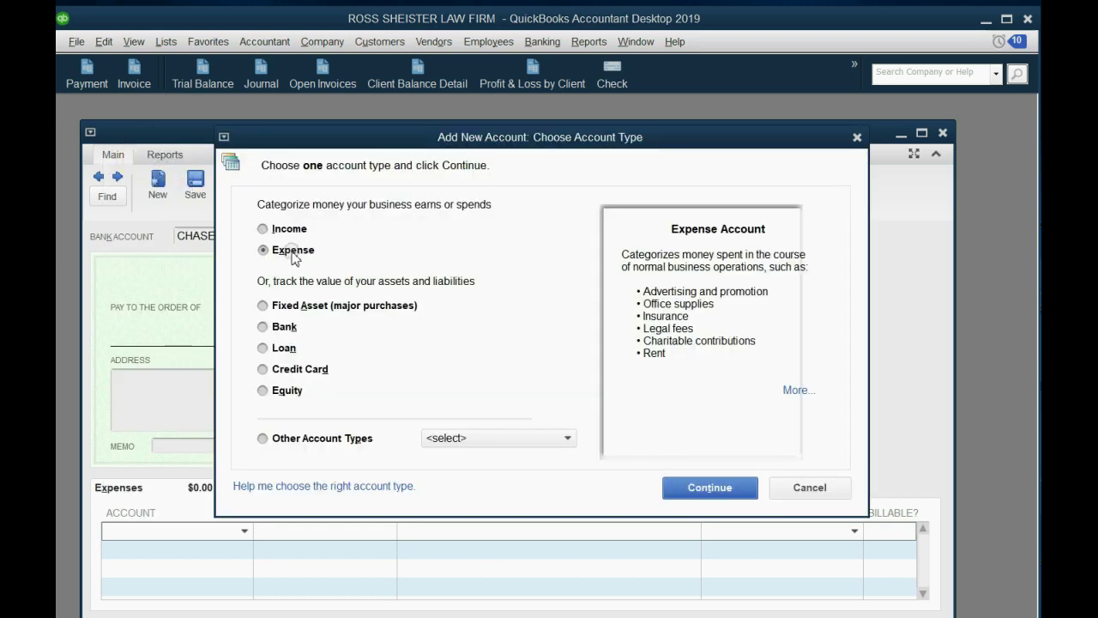
click(695, 486)
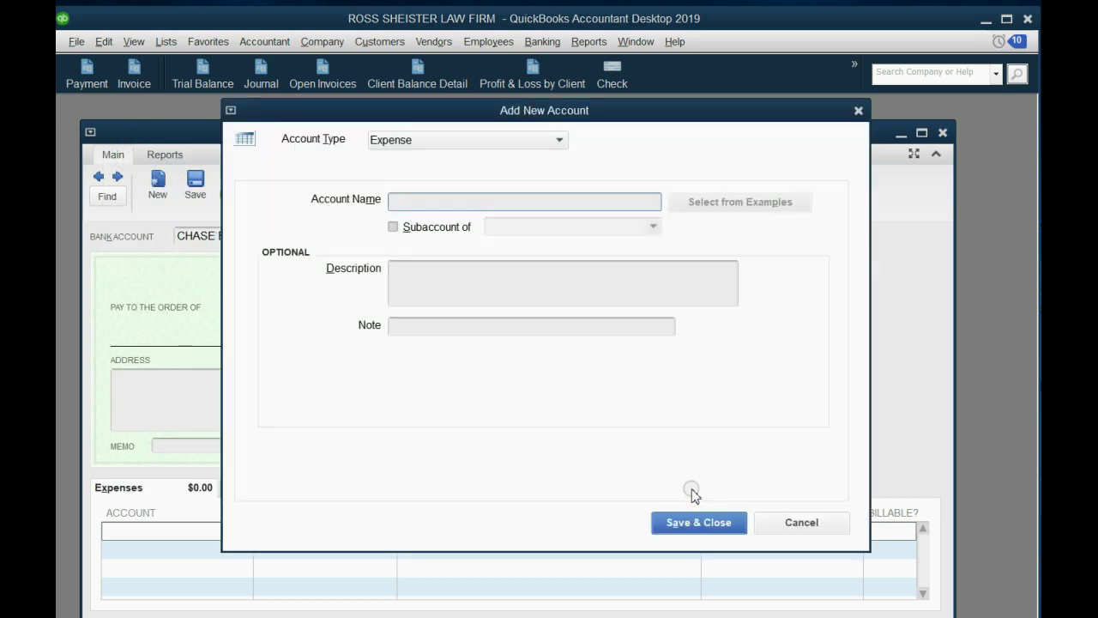
text(REPAIR EX)
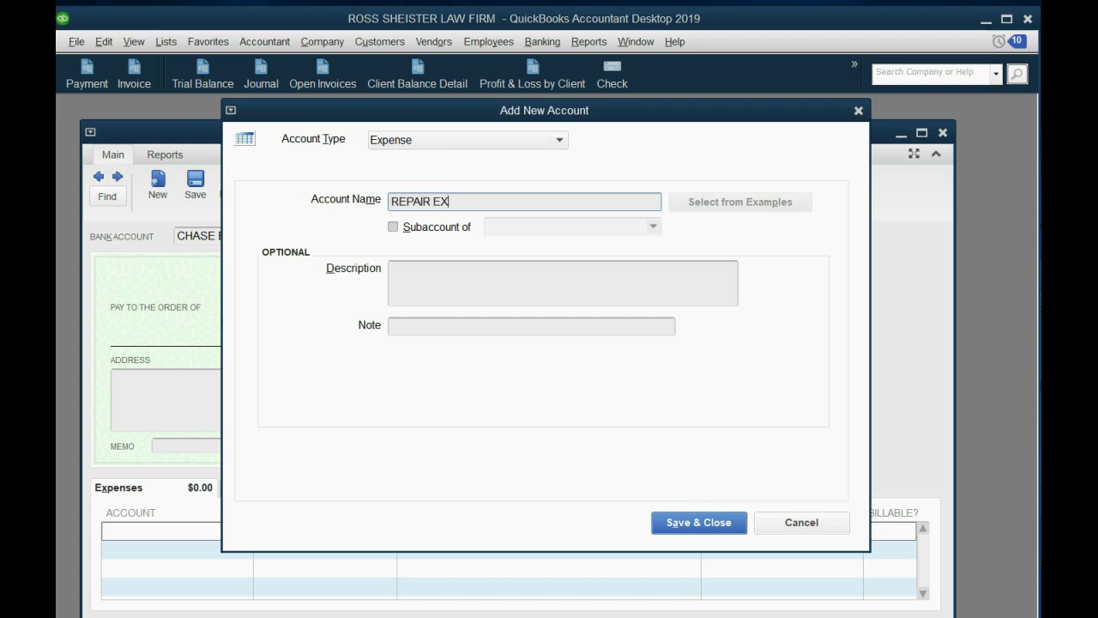
text(PENSE)
- Save the REPAIR EXPENSE account and set the REX REPAIR check amount to 200.00
click(697, 522)
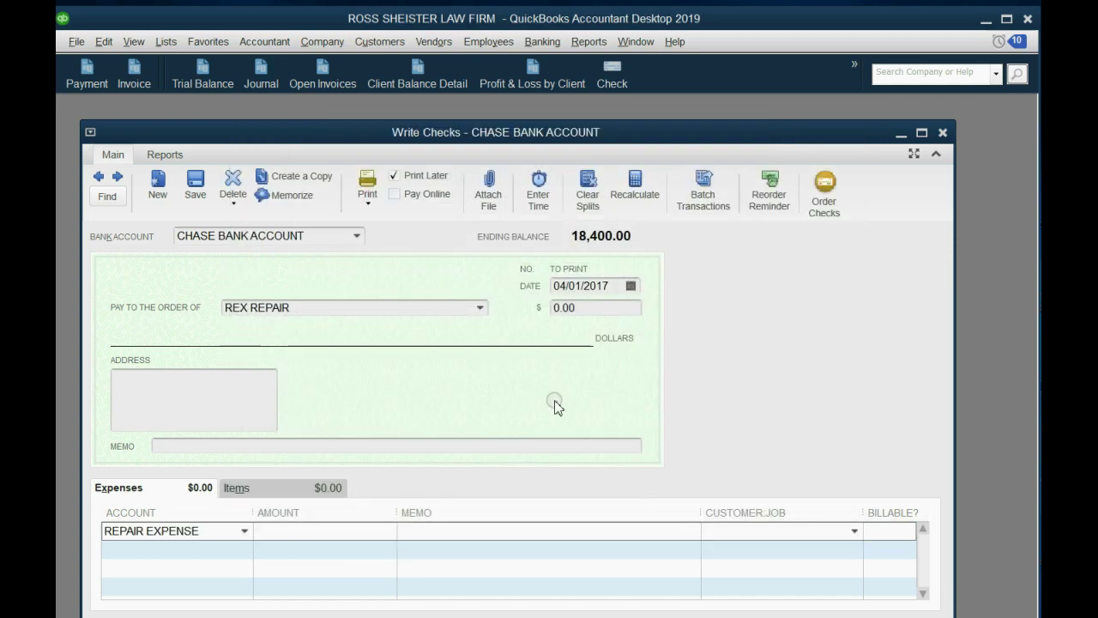
click(479, 307)
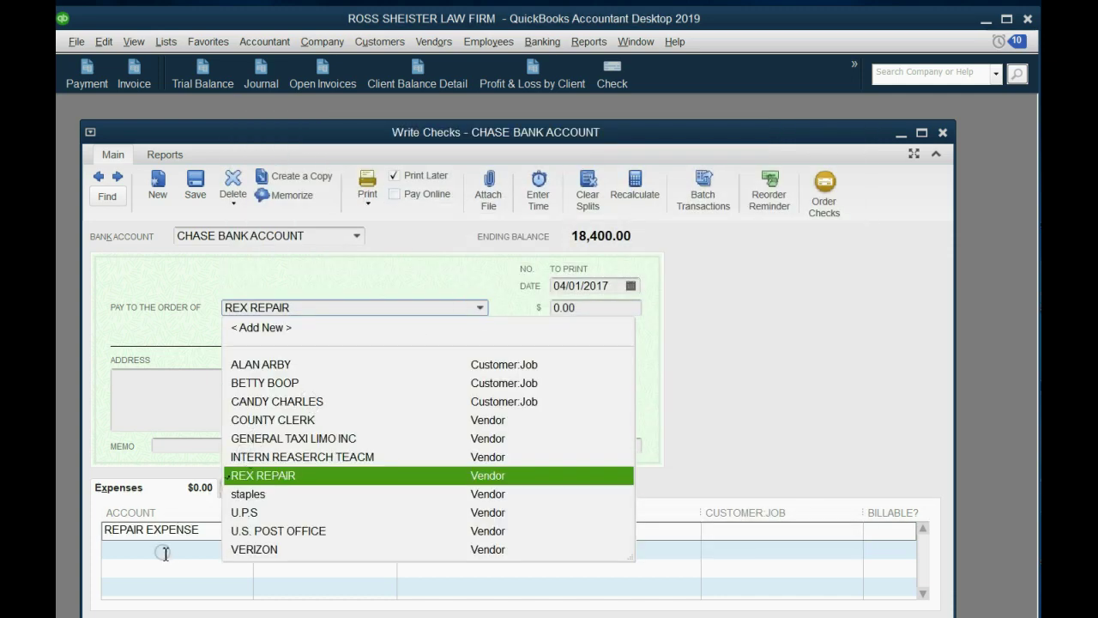
click(182, 532)
click(575, 309)
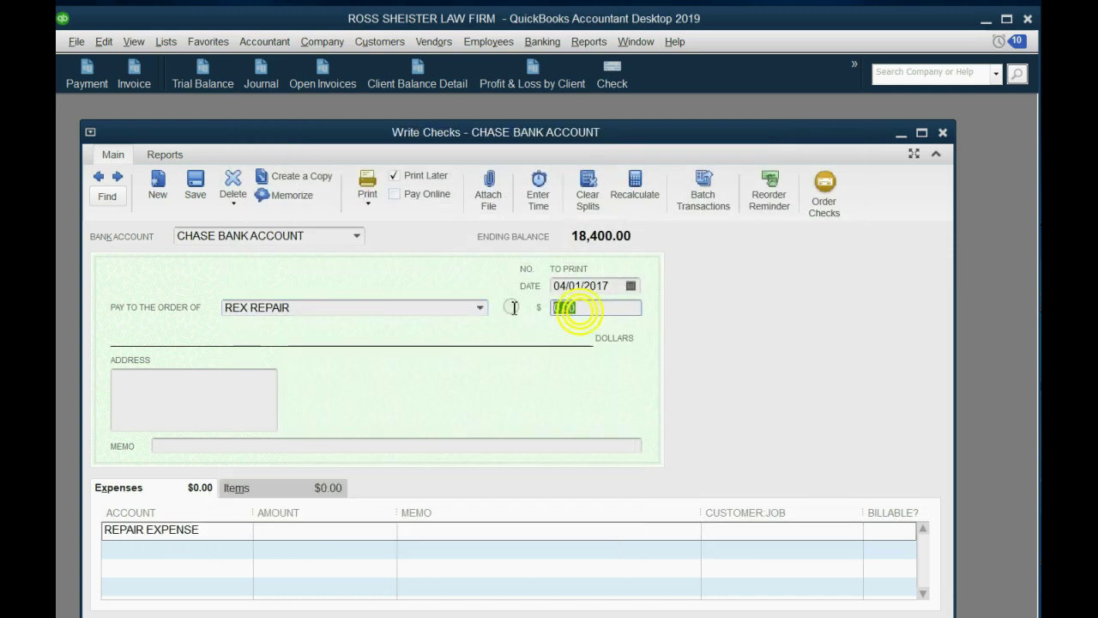
text(200)
click(512, 310)
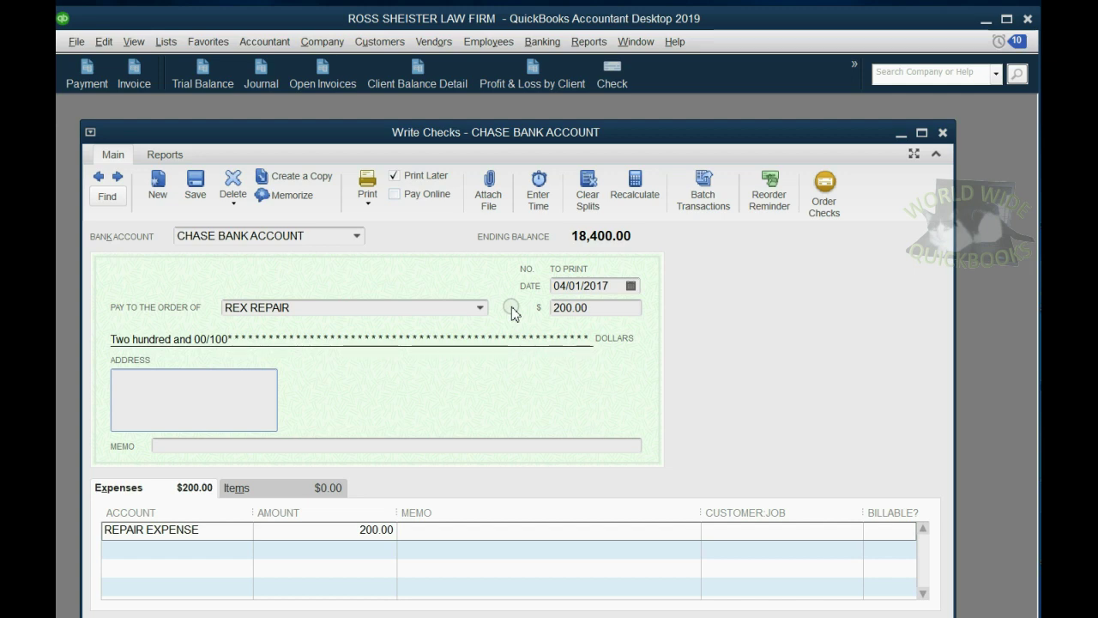
- Assign the 200.00 REPAIR EXPENSE line to customer BETTY BOOP and tick Billable
click(790, 528)
click(854, 532)
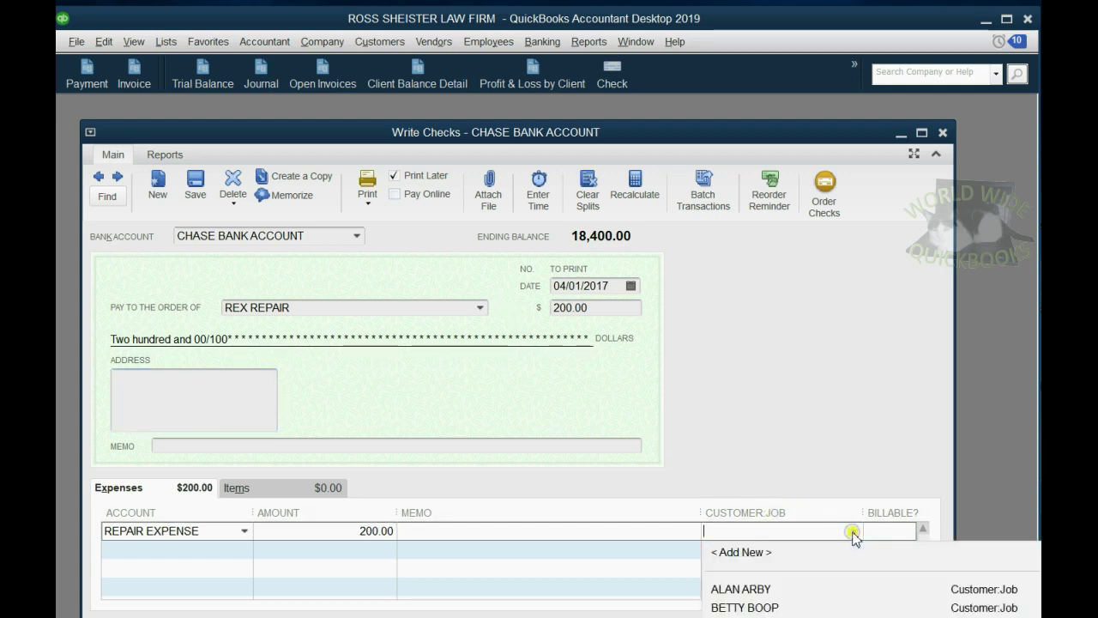
click(784, 606)
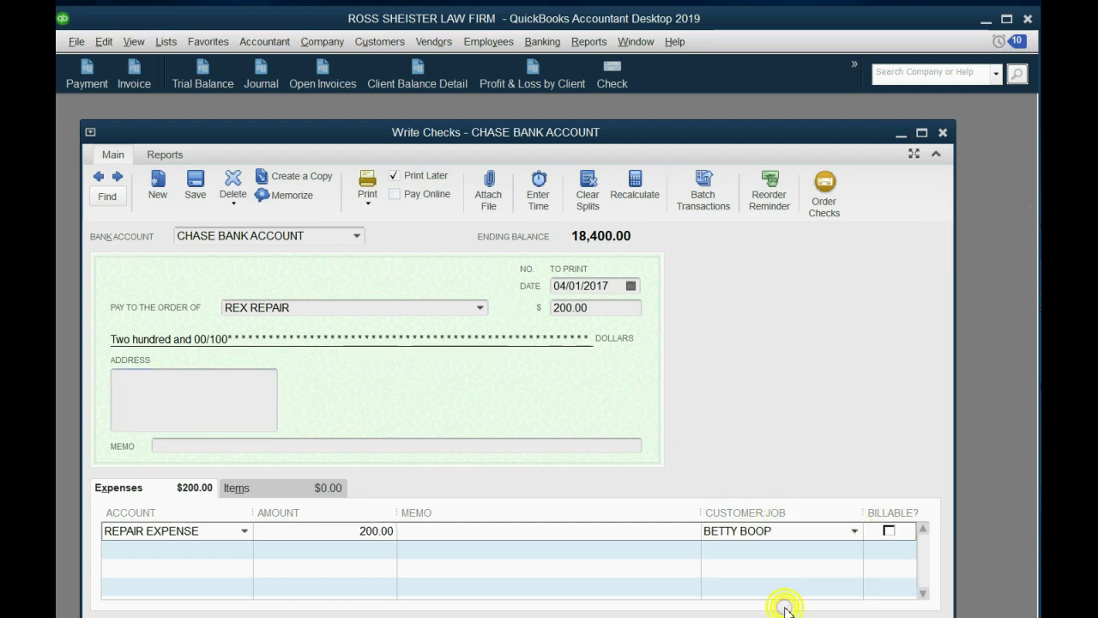
click(889, 530)
drag(703, 133, 710, 101)
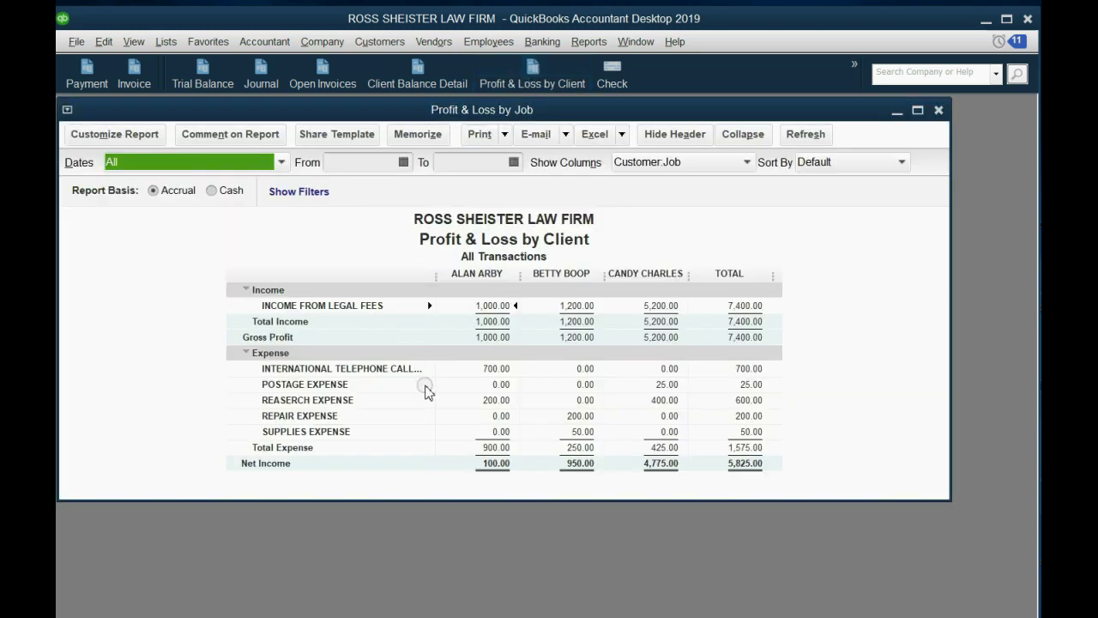
- Check BETTY BOOP's 200.00 REPAIR EXPENSE row in Profit & Loss by Client, then return to PowerPoint
click(582, 273)
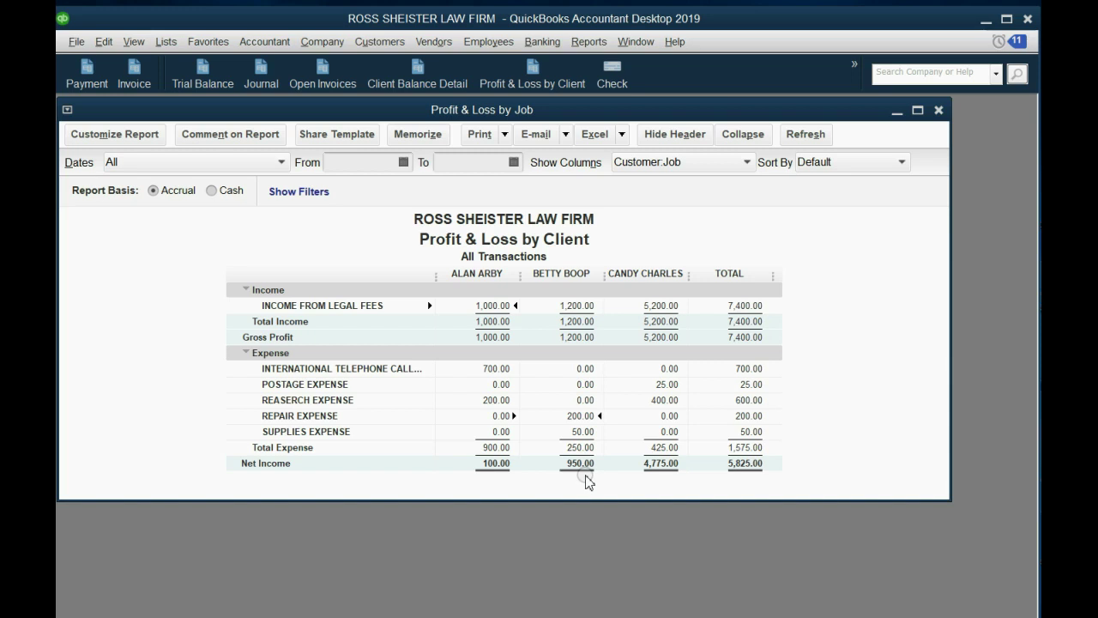
key(alt+Tab)
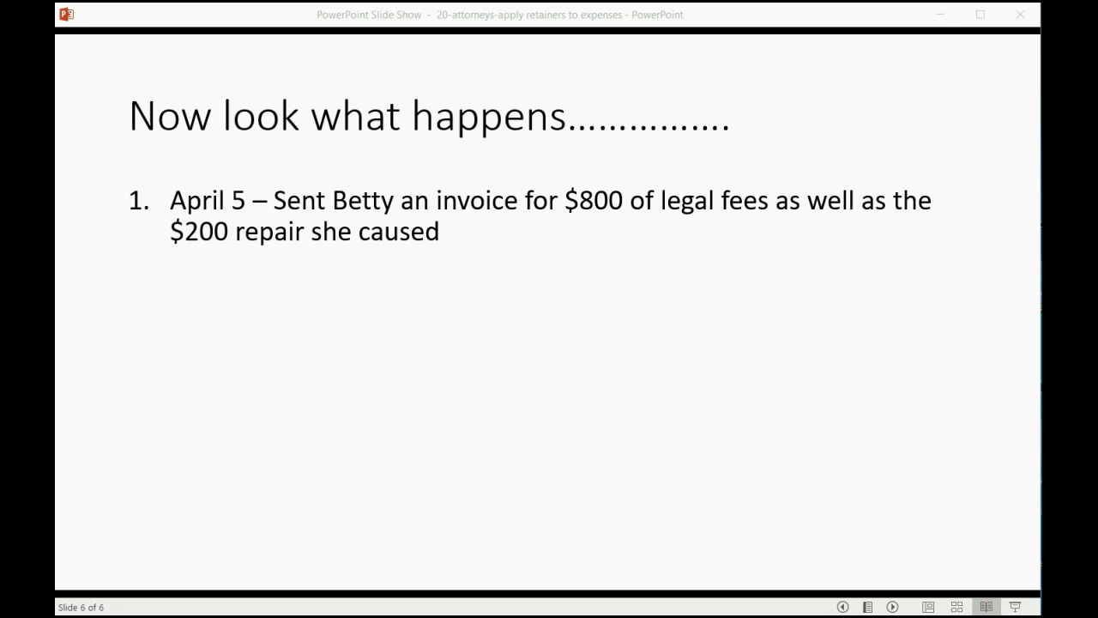
- Leave the slide on the $800 legal fees invoice and return to the QuickBooks Profit & Loss report
click(978, 595)
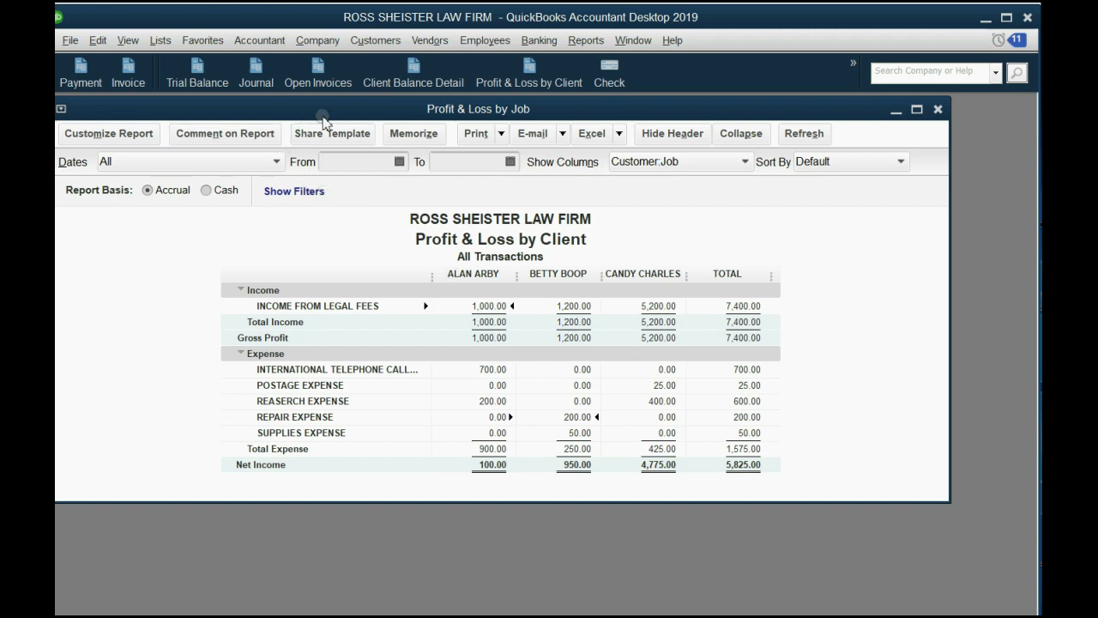
- Start an invoice dated 04/05/2017 for the customer and accept adding her outstanding billable costs
click(131, 75)
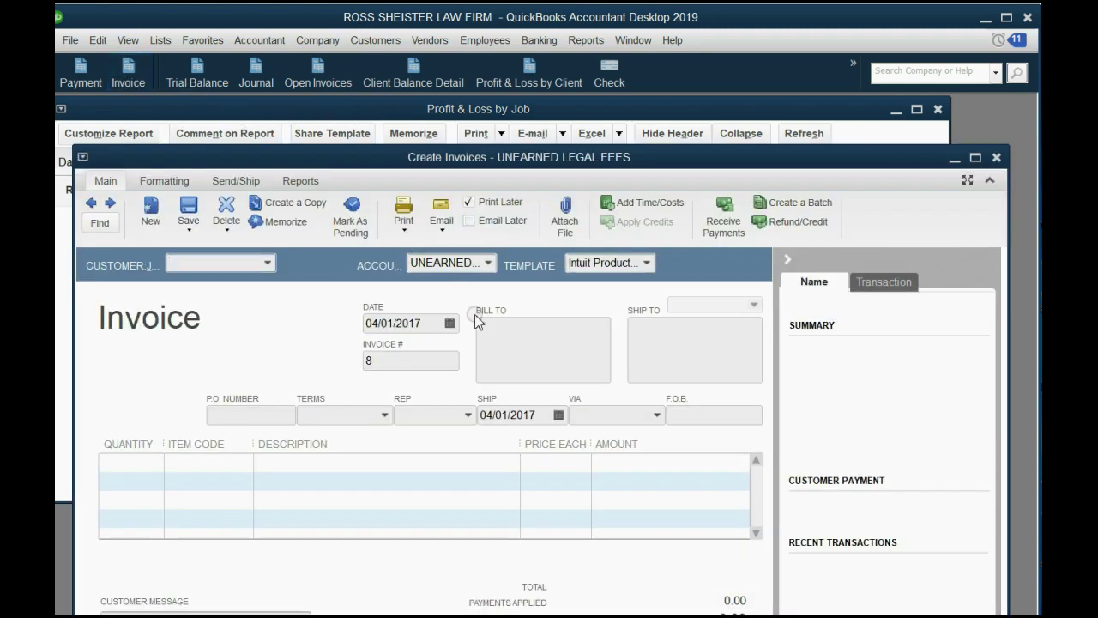
click(449, 323)
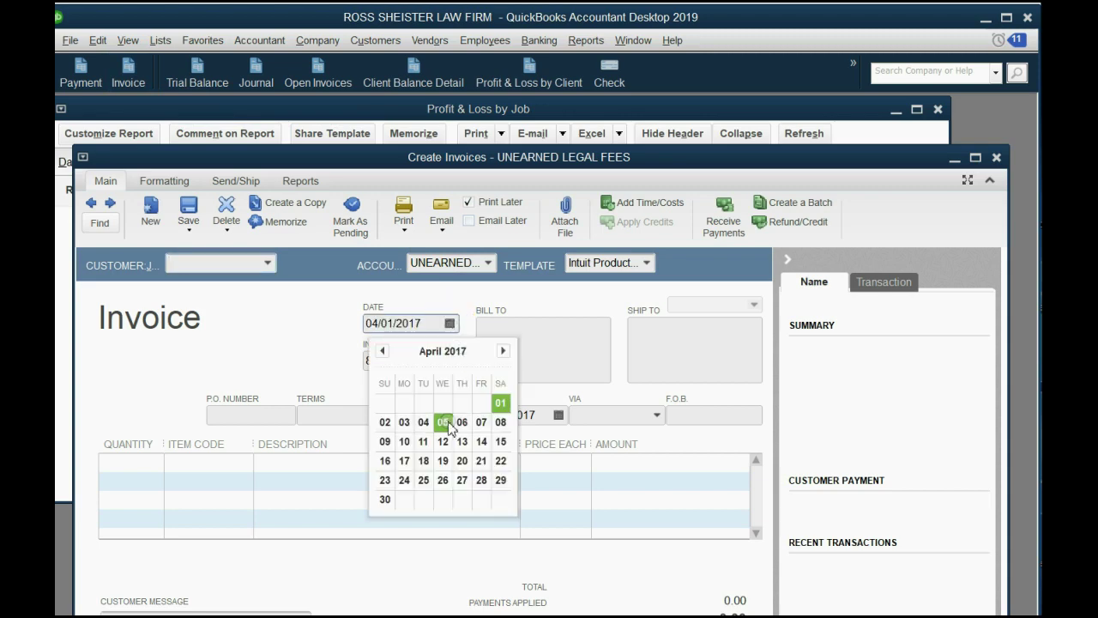
click(443, 420)
click(267, 261)
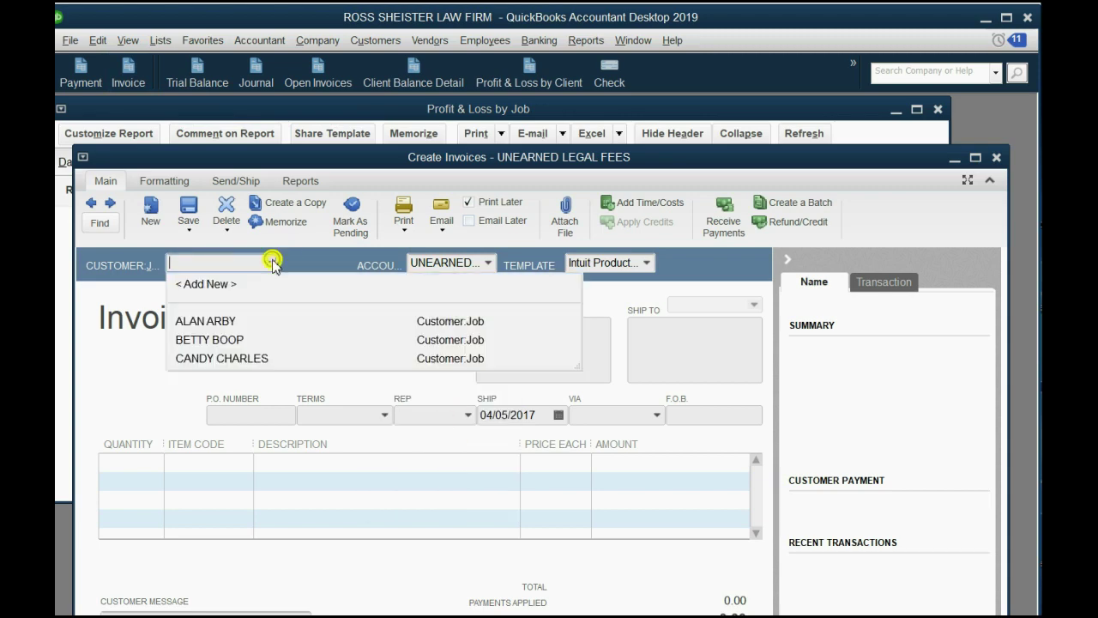
click(273, 337)
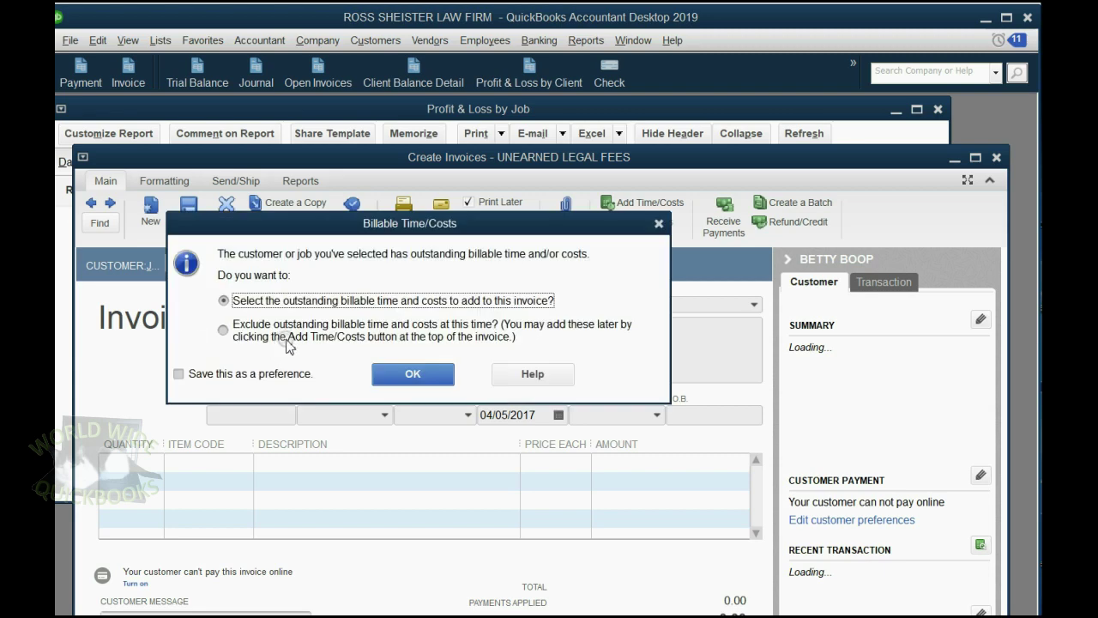
drag(307, 229, 364, 205)
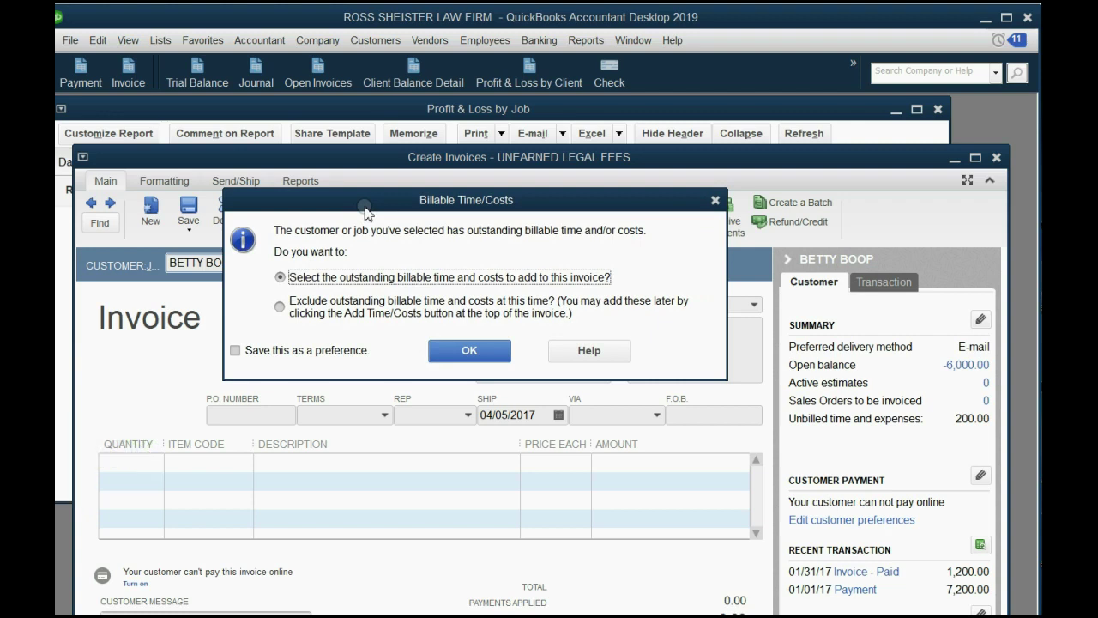
drag(364, 206, 389, 206)
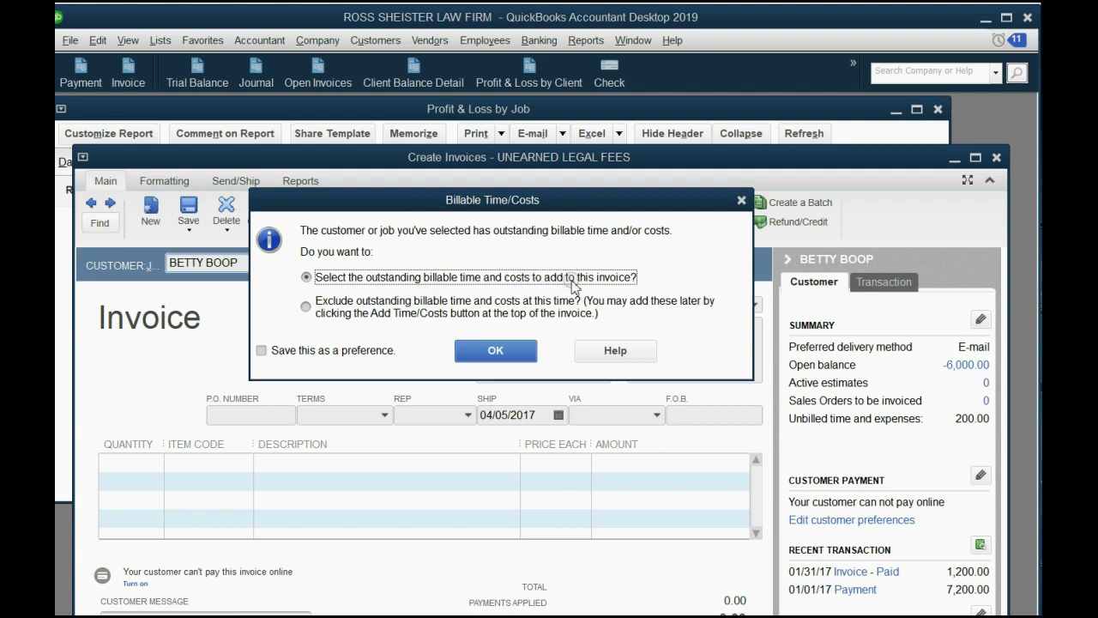
click(743, 202)
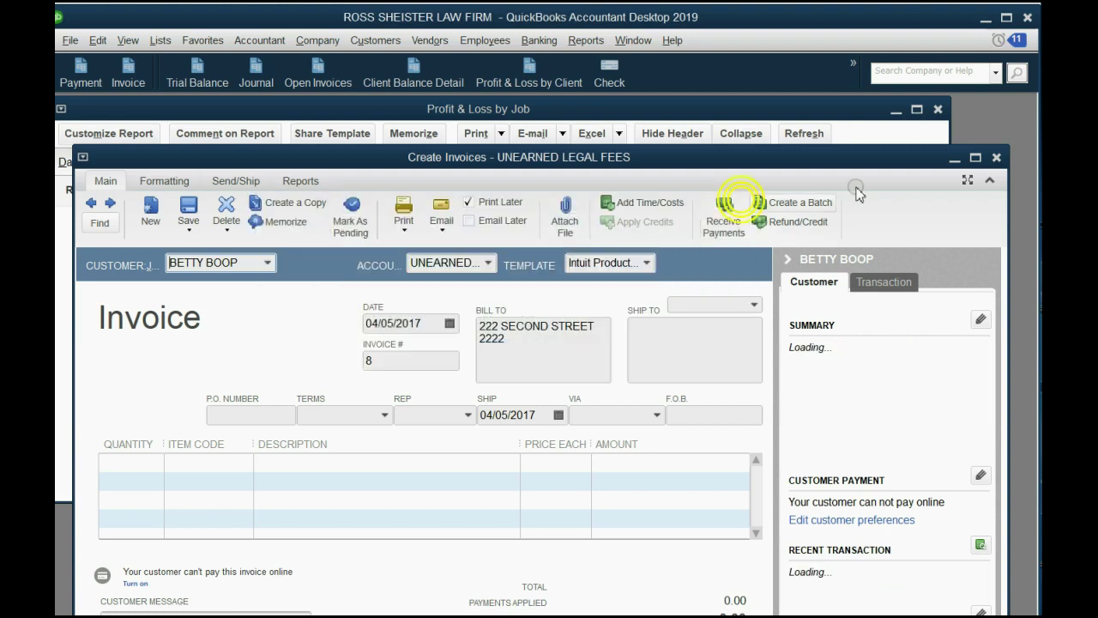
- Discard that unsaved invoice without recording it and start a fresh invoice for the same customer
click(999, 158)
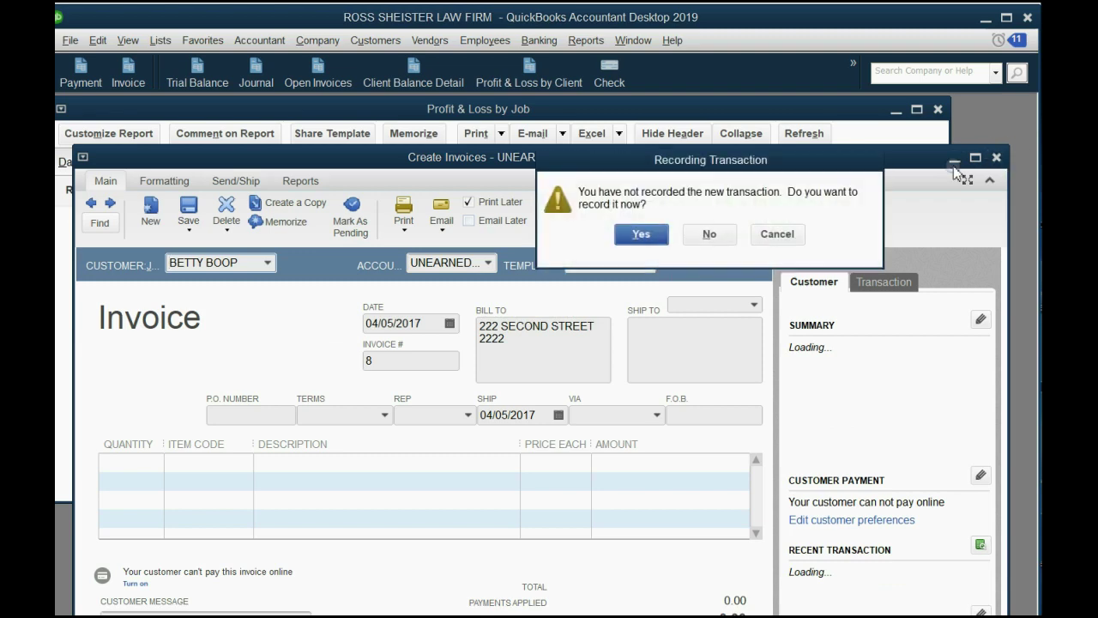
click(706, 234)
click(128, 74)
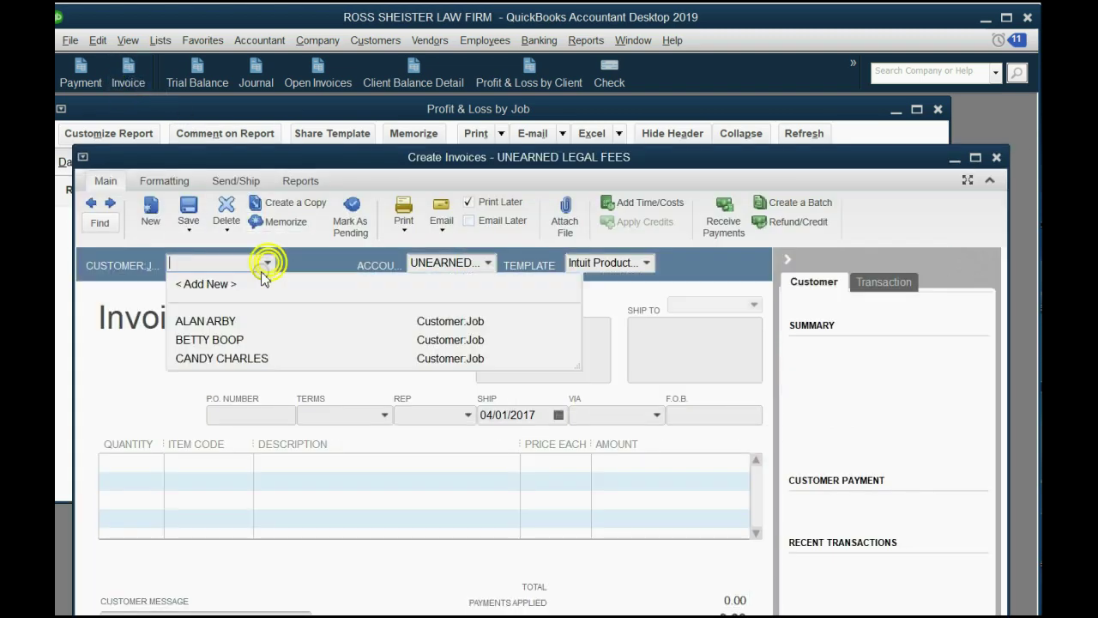
click(248, 340)
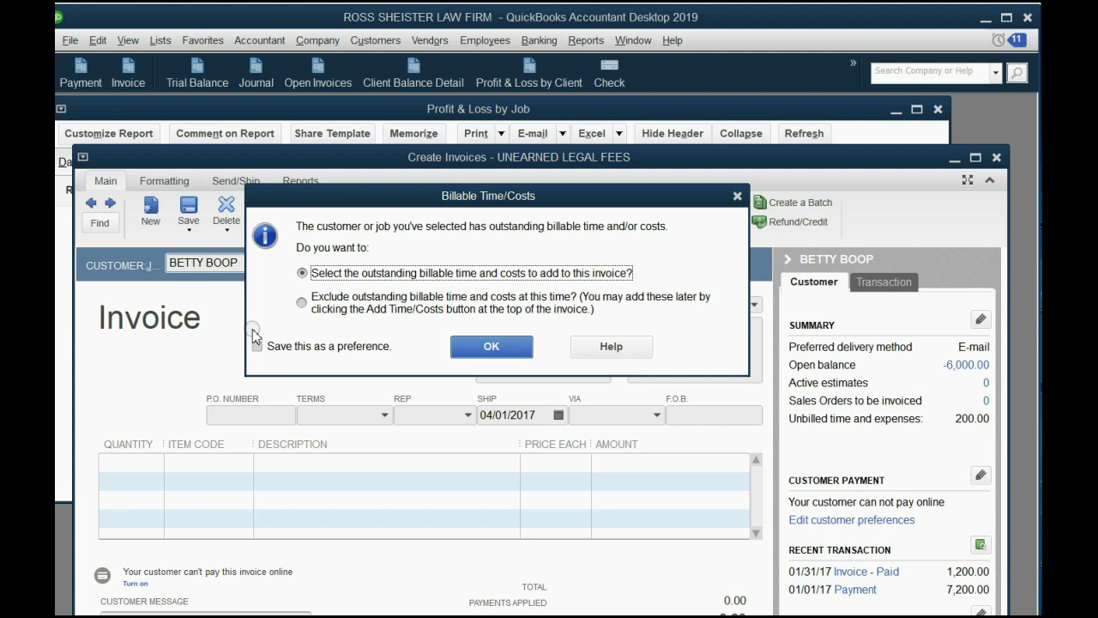
- Select the 200.00 REX REPAIR expense at 0.0% markup from the Expenses tab and add it to the invoice
click(474, 350)
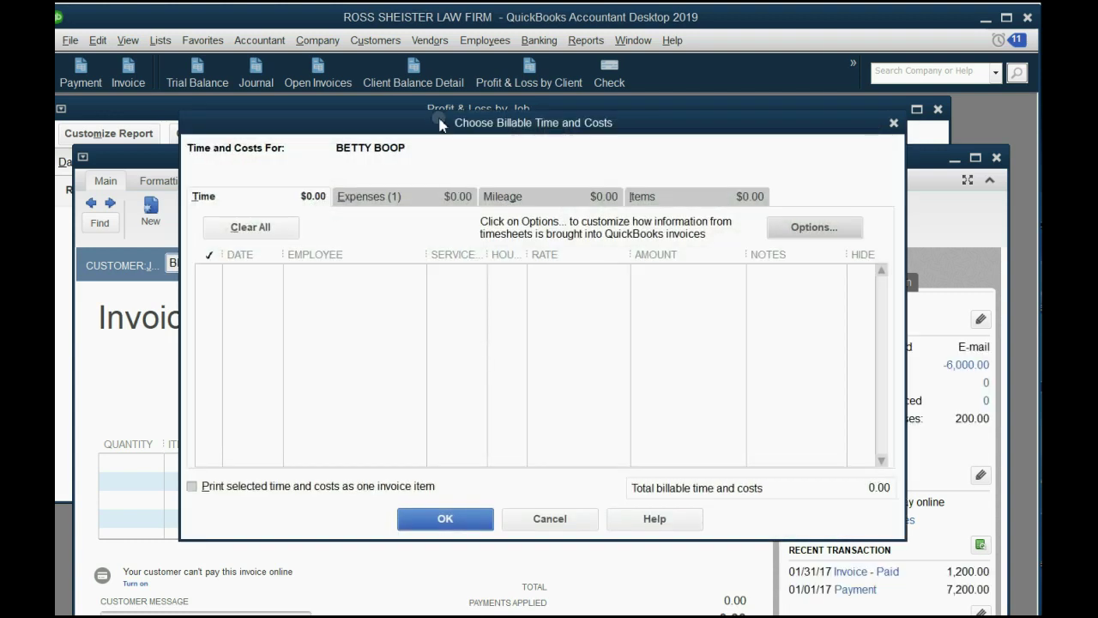
drag(437, 133, 431, 181)
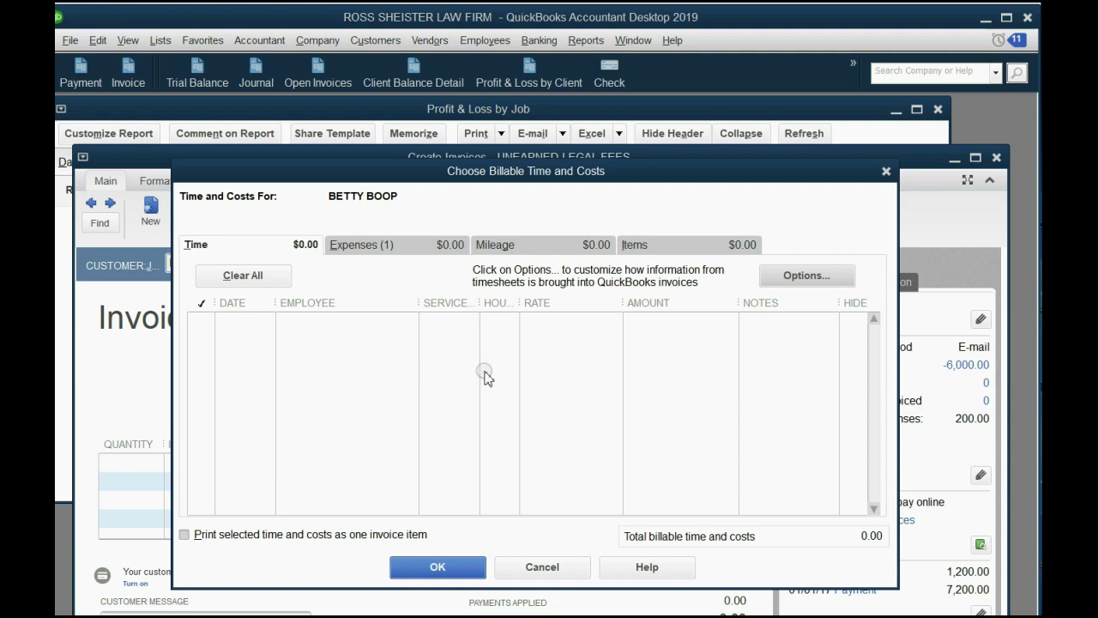
click(388, 244)
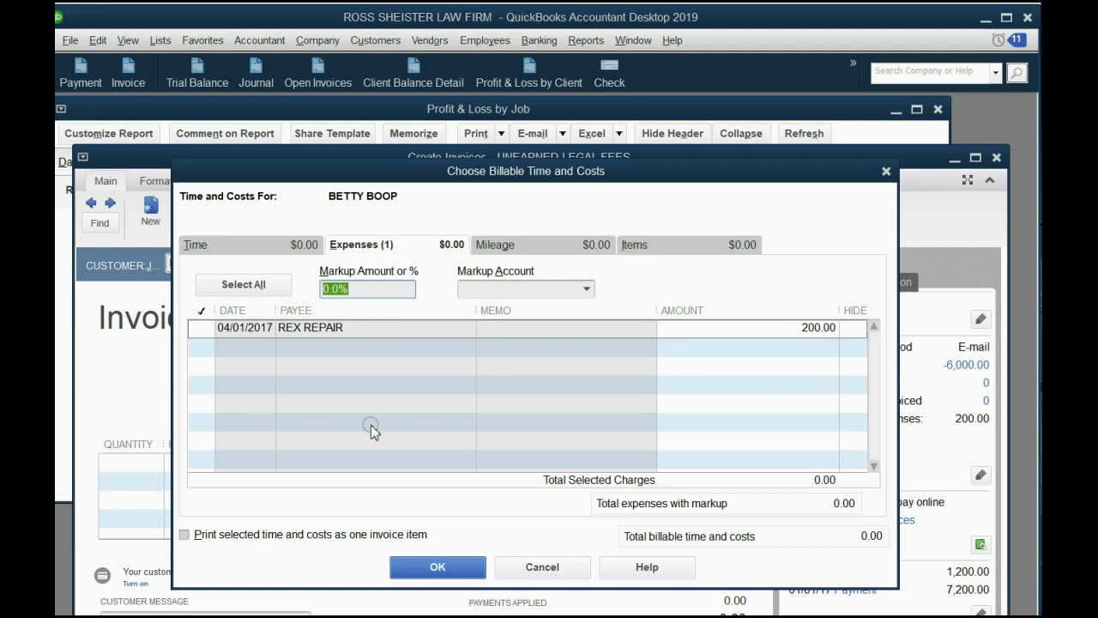
click(376, 288)
mouse_move(352, 288)
mouse_down()
mouse_move(319, 289)
mouse_move(358, 284)
mouse_up()
click(354, 287)
click(207, 330)
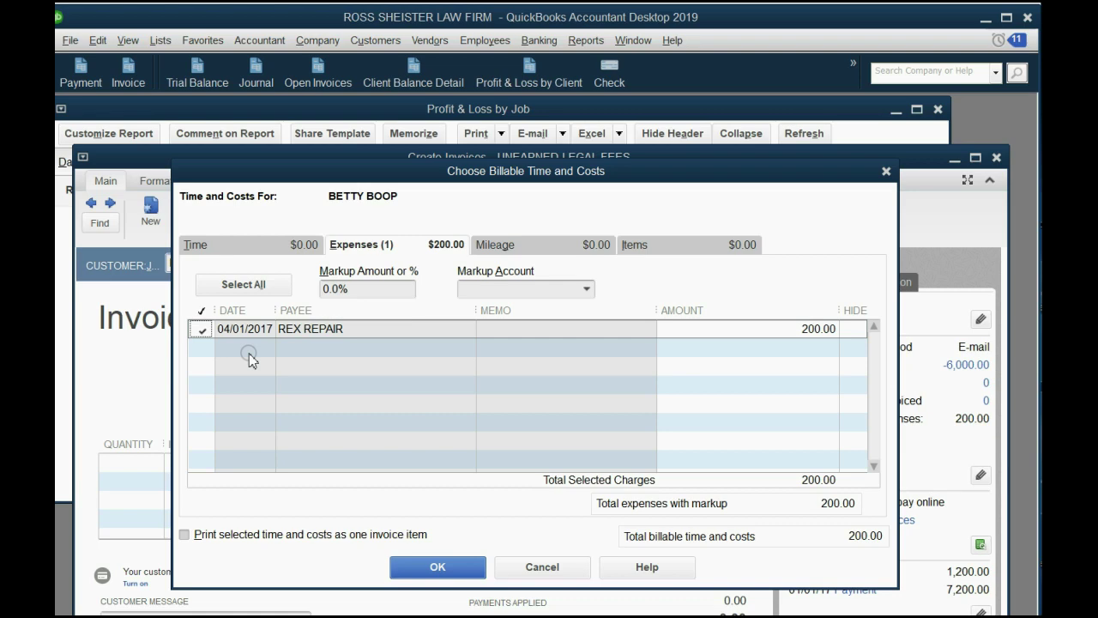
click(420, 567)
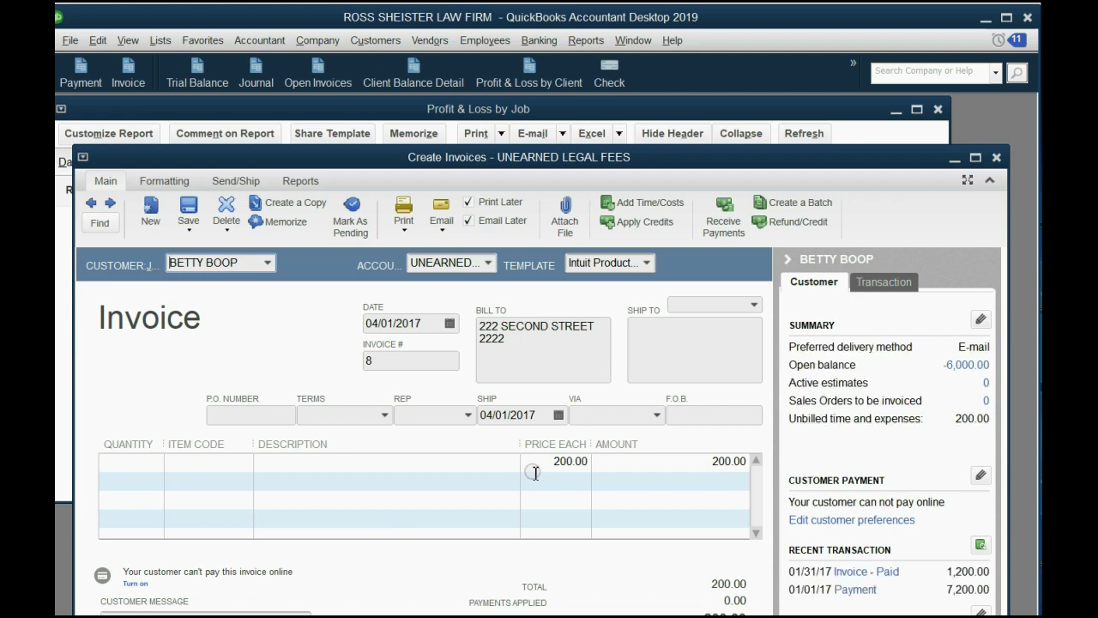
- Add a second invoice line for LEGAL SERVICES RENDERED with an amount of 800.00
click(244, 483)
click(247, 482)
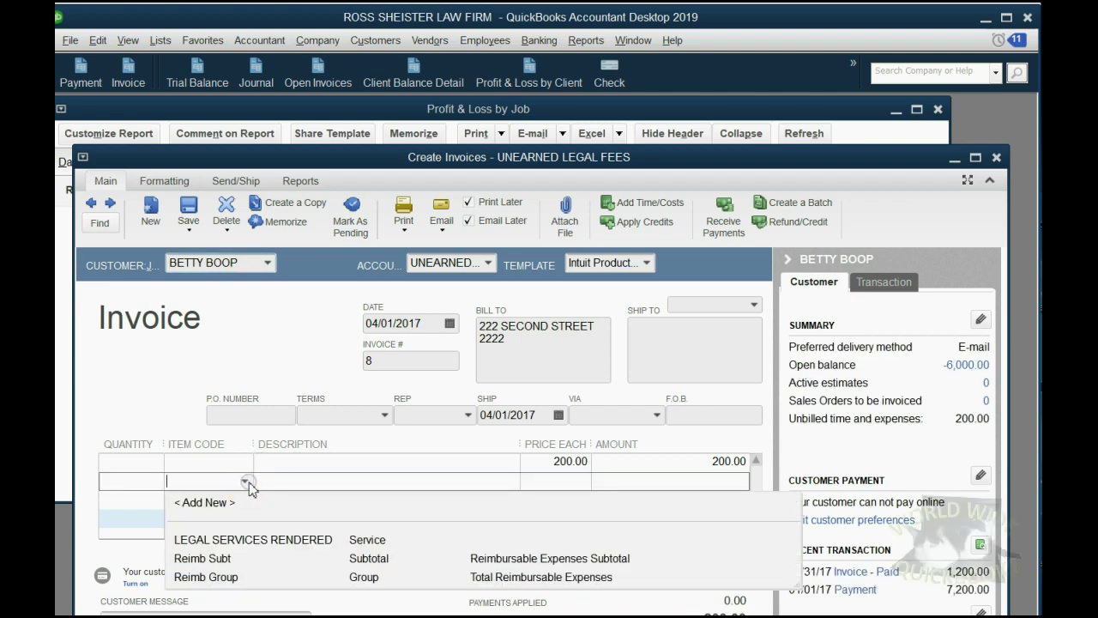
click(254, 539)
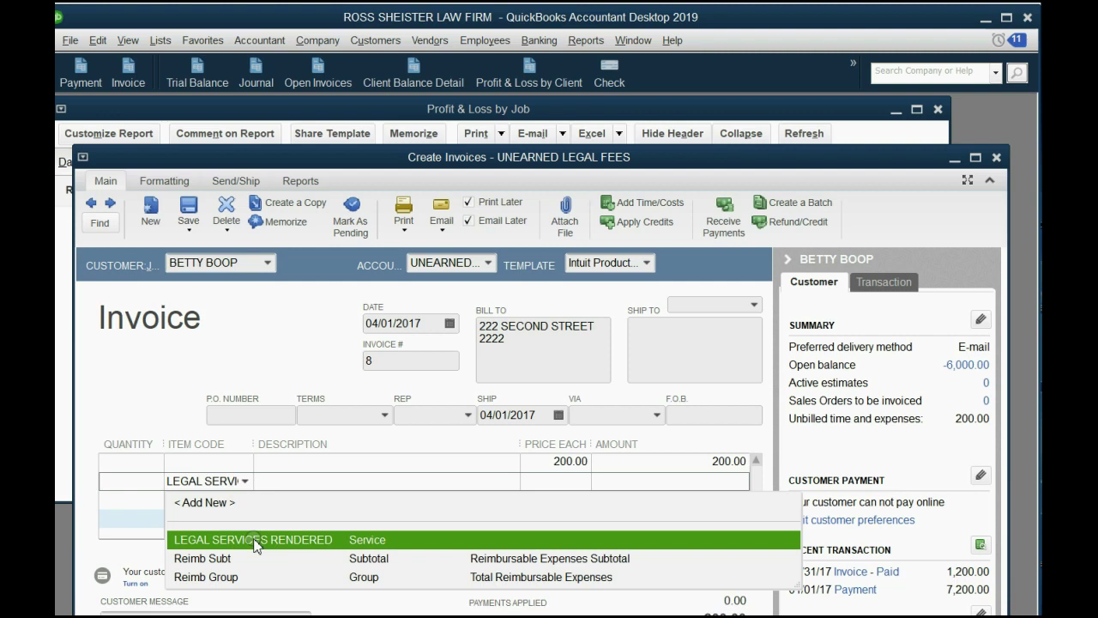
click(255, 539)
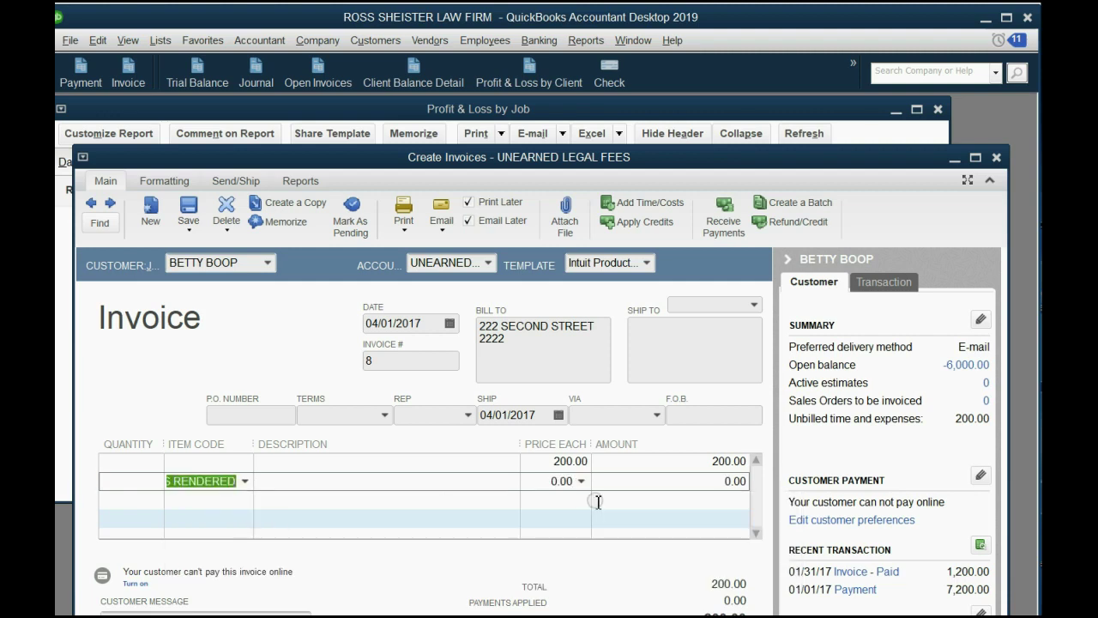
click(656, 487)
text(800)
key(Tab)
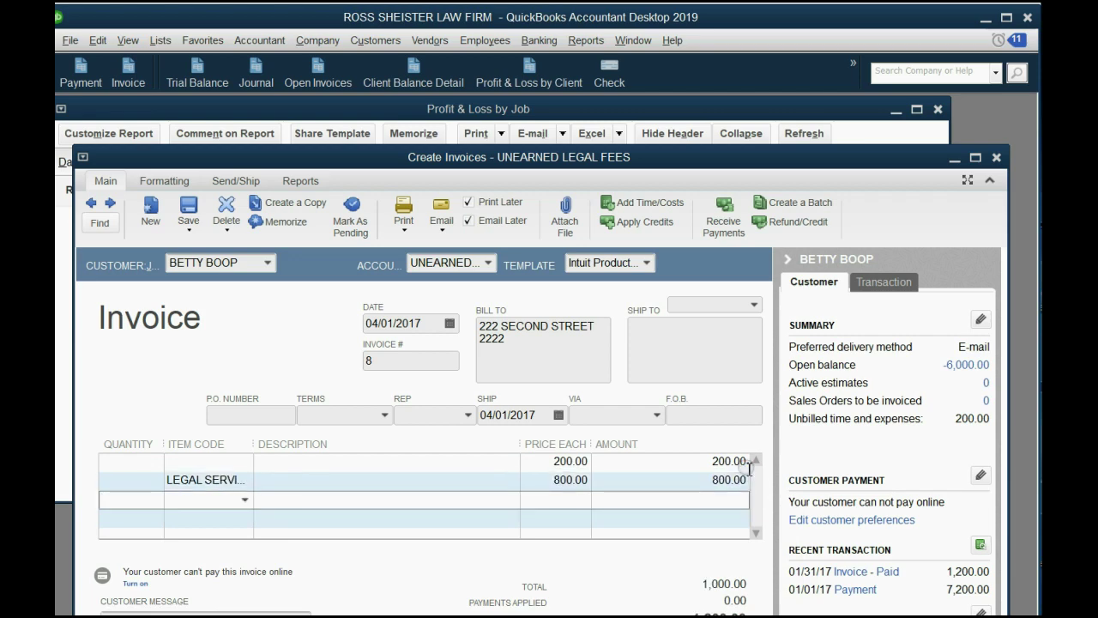
- Review the 200.00 repair and 800.00 legal lines, then Save & Close the 1,000.00 invoice
click(705, 485)
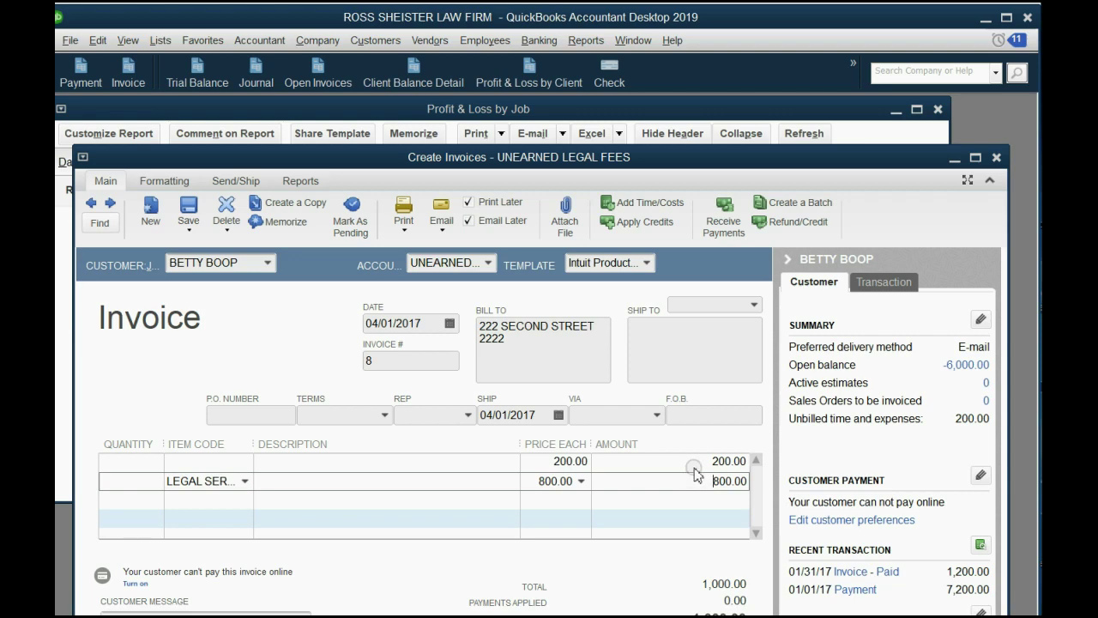
click(690, 462)
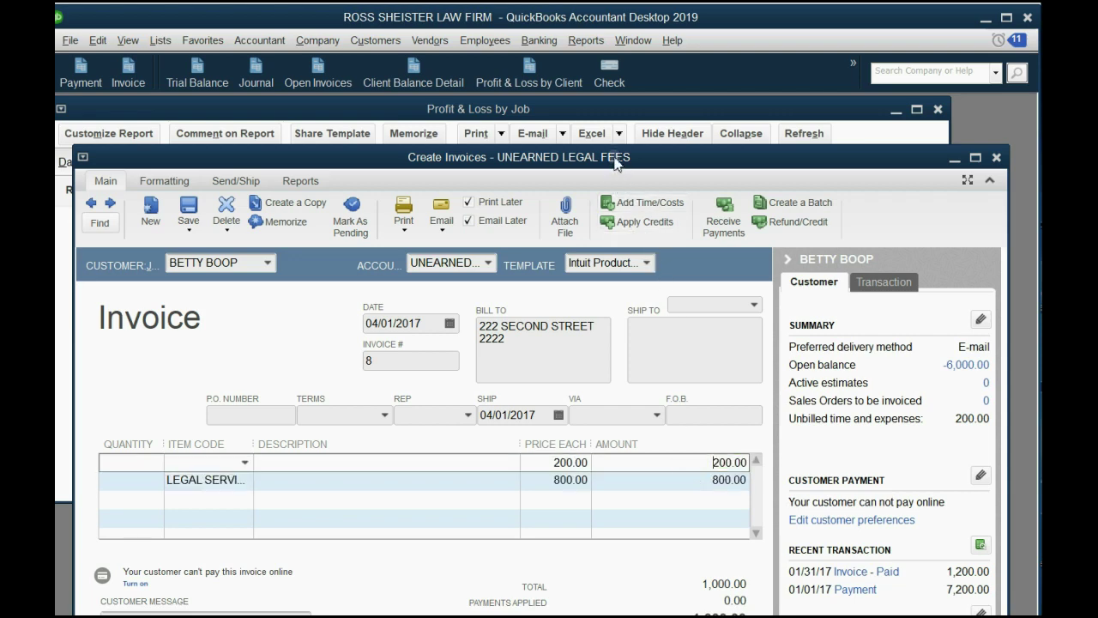
drag(609, 157, 590, 103)
click(485, 596)
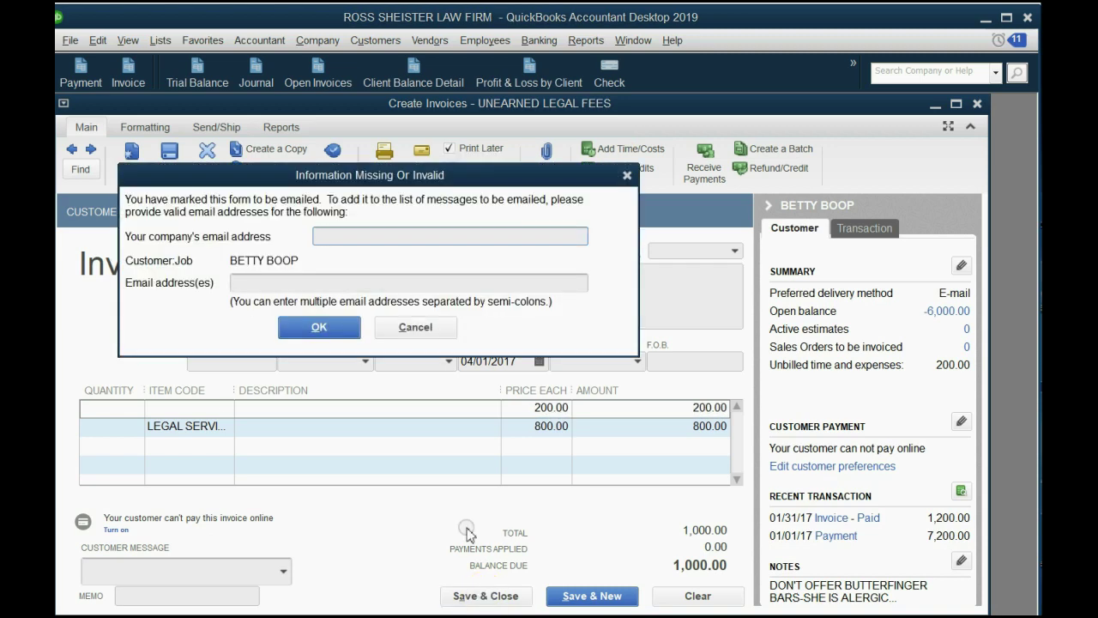
- Dismiss the missing e-mail address and invalid sender address prompts
click(400, 332)
click(488, 596)
click(331, 323)
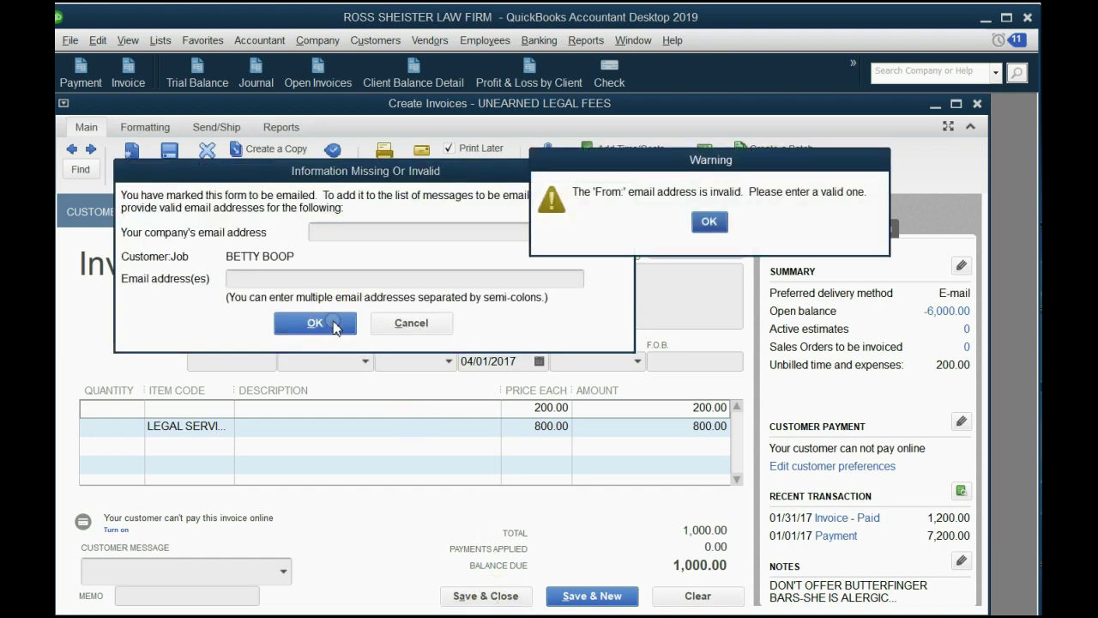
click(709, 224)
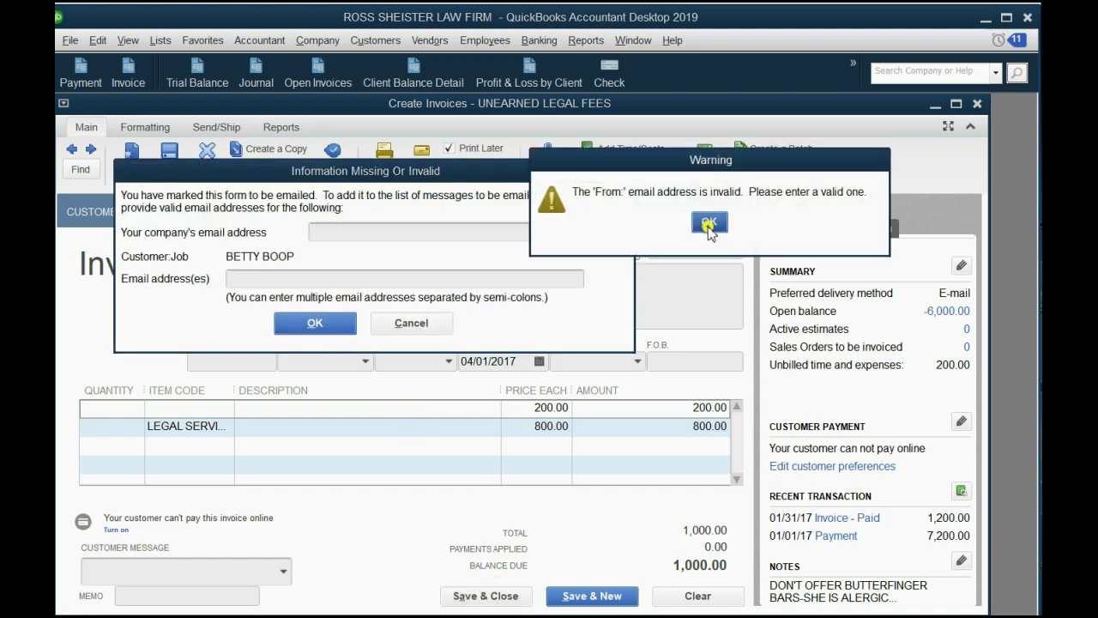
click(410, 323)
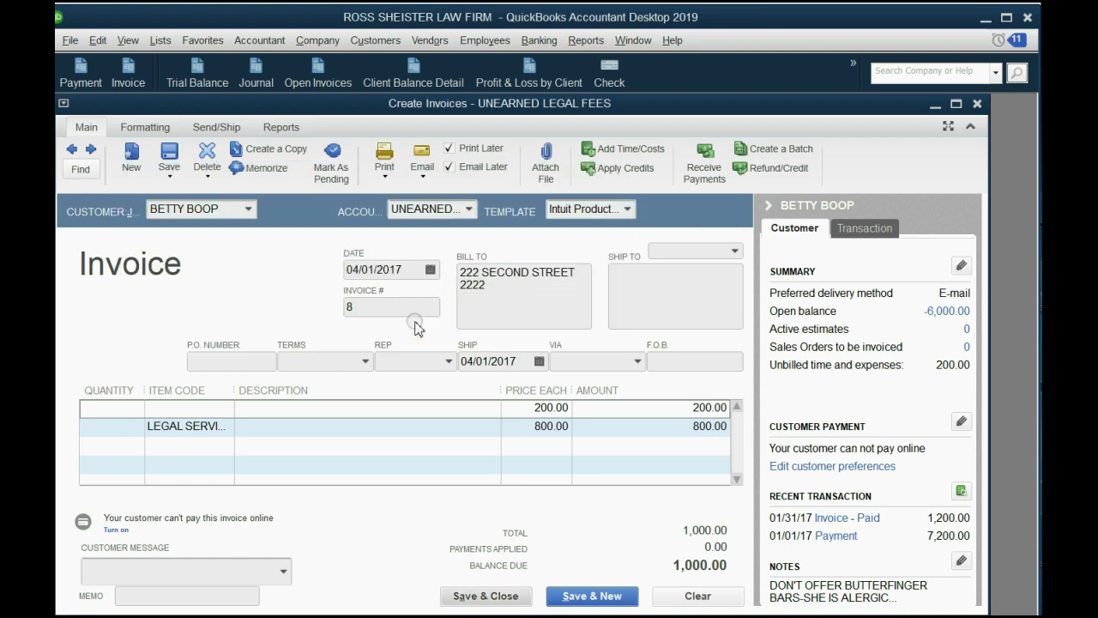
- Turn off Email Later and save the invoice without applying the customer's available credits
click(449, 168)
click(490, 595)
click(484, 319)
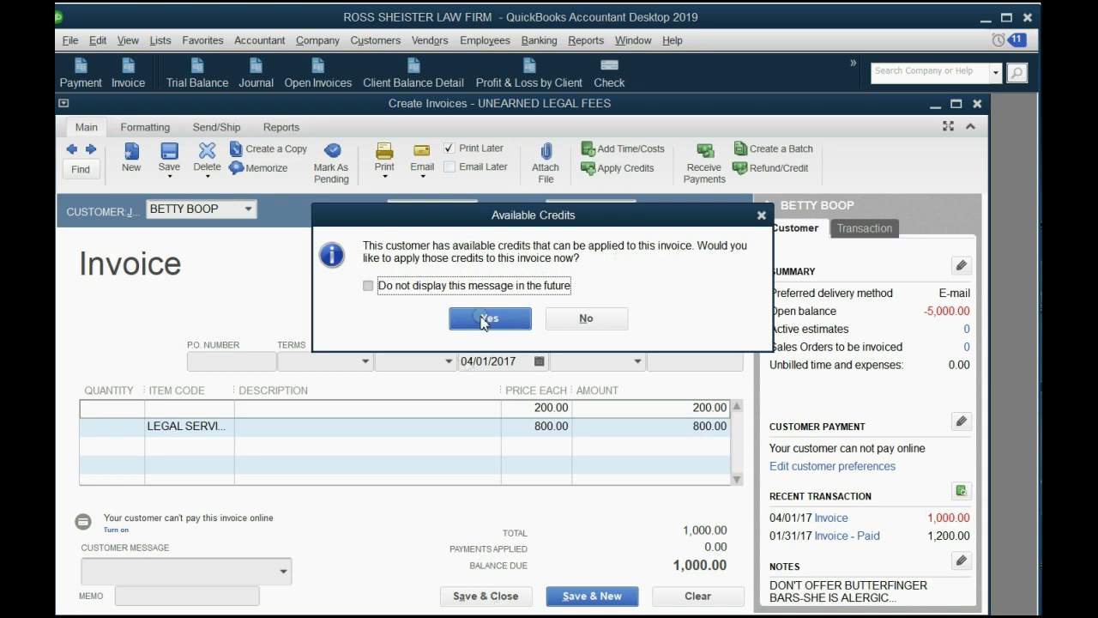
click(581, 319)
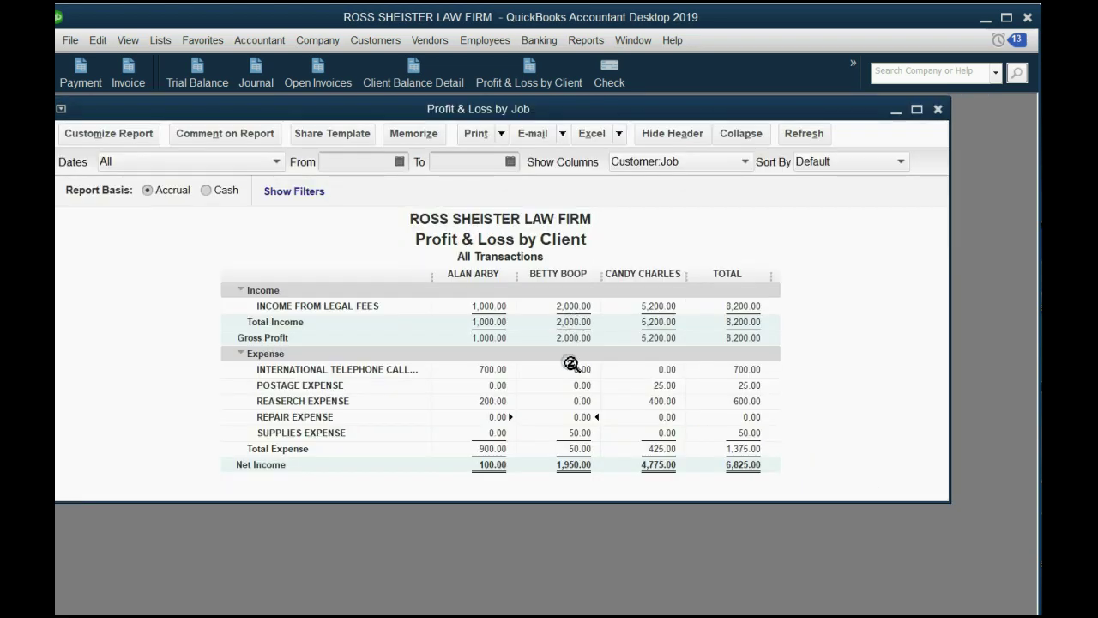
click(575, 523)
- Drill into the customer's repair expense to review the 200.00 check debit and 200.00 invoice credit
double_click(584, 418)
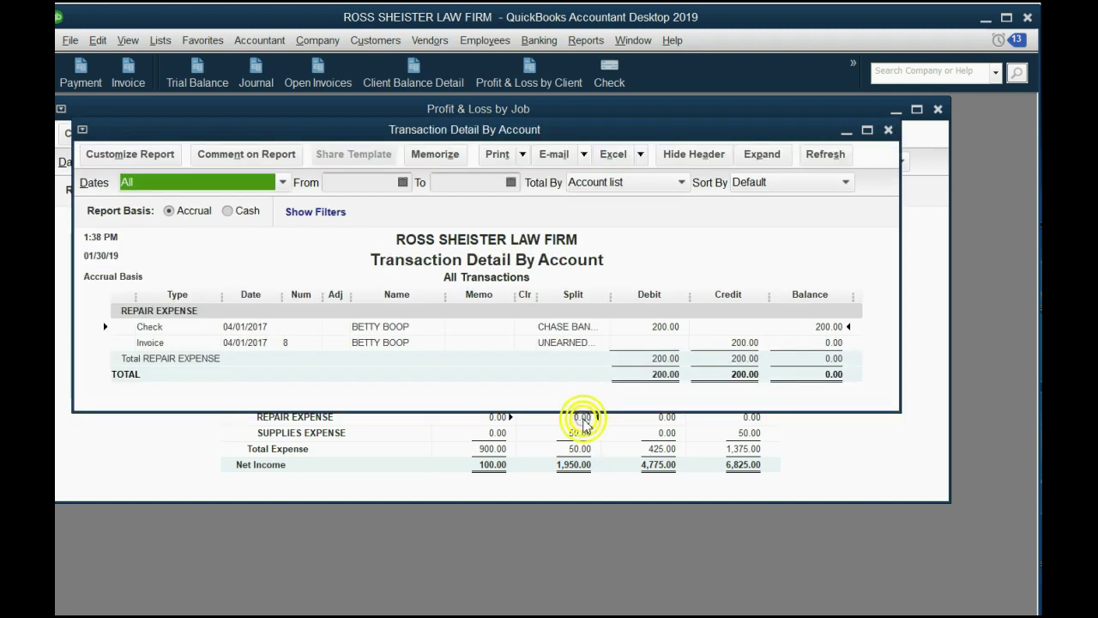
click(577, 327)
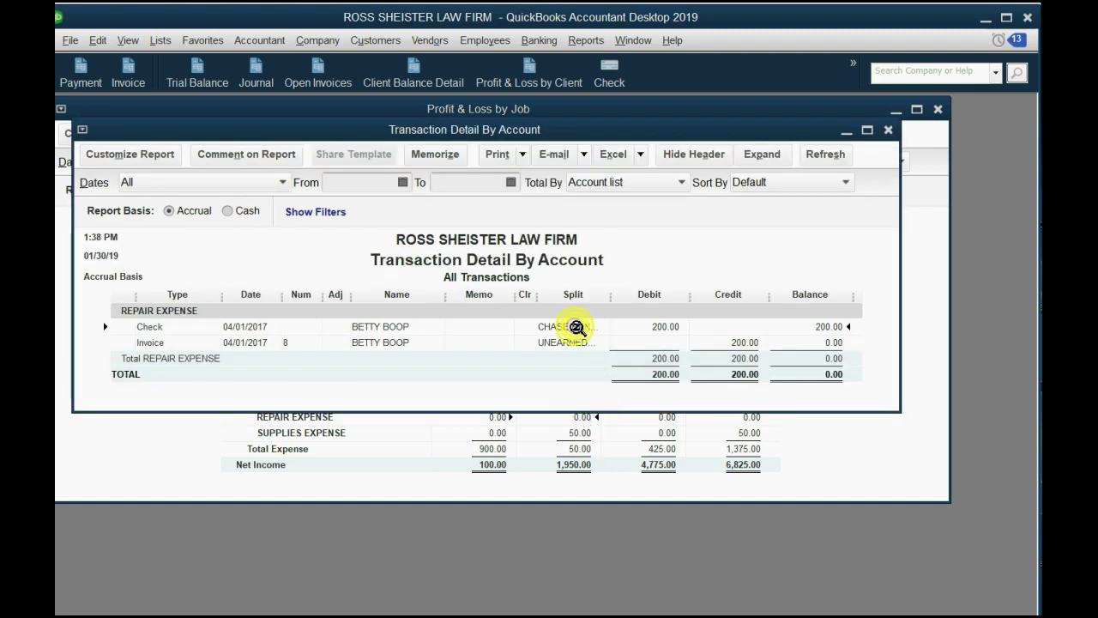
click(657, 328)
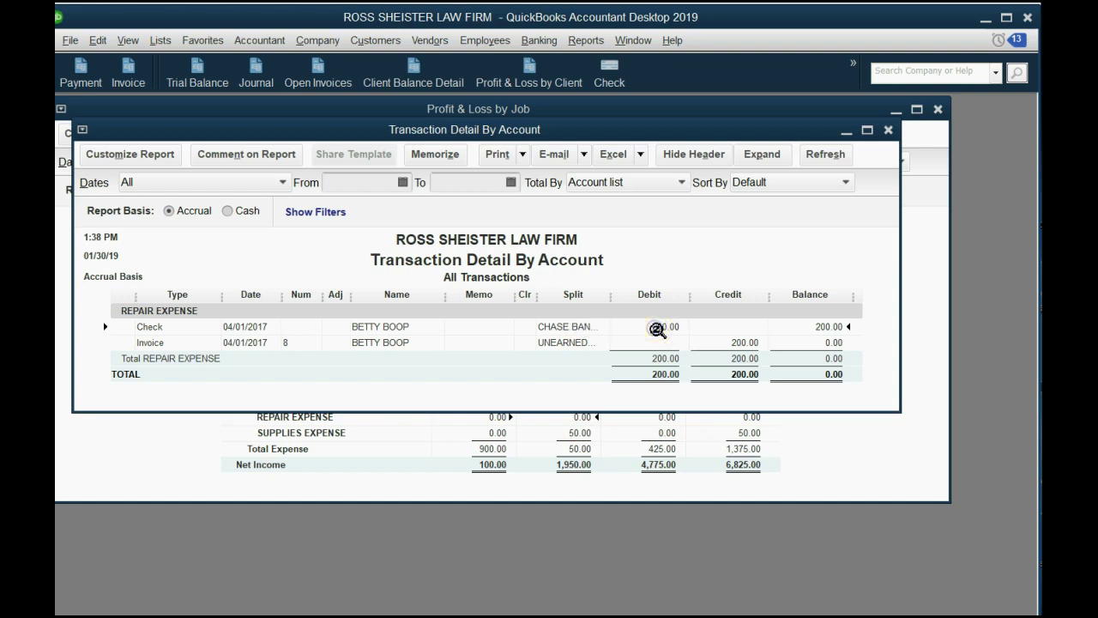
click(265, 344)
- Open Client Balance Detail and find invoice 8 dated 04/01/2017 for 1,000.00
click(416, 74)
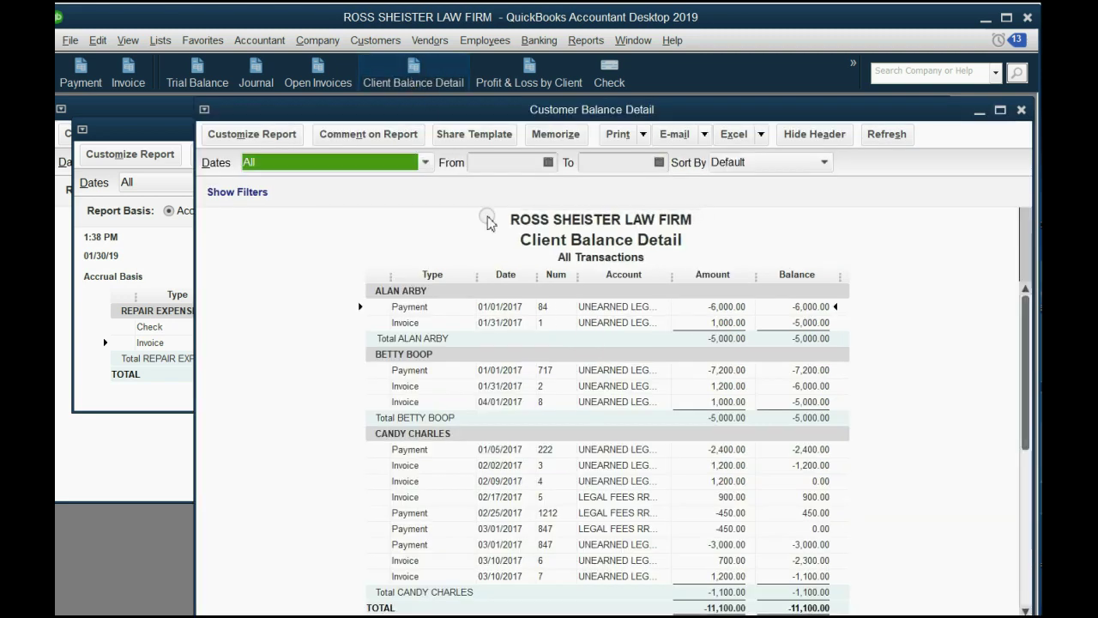
click(715, 403)
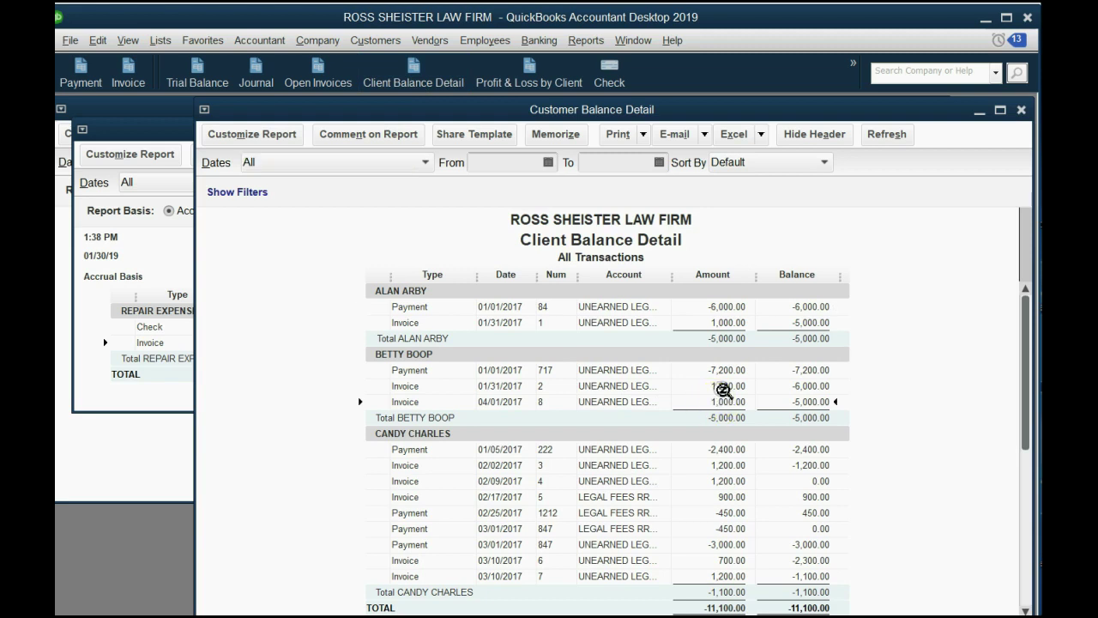